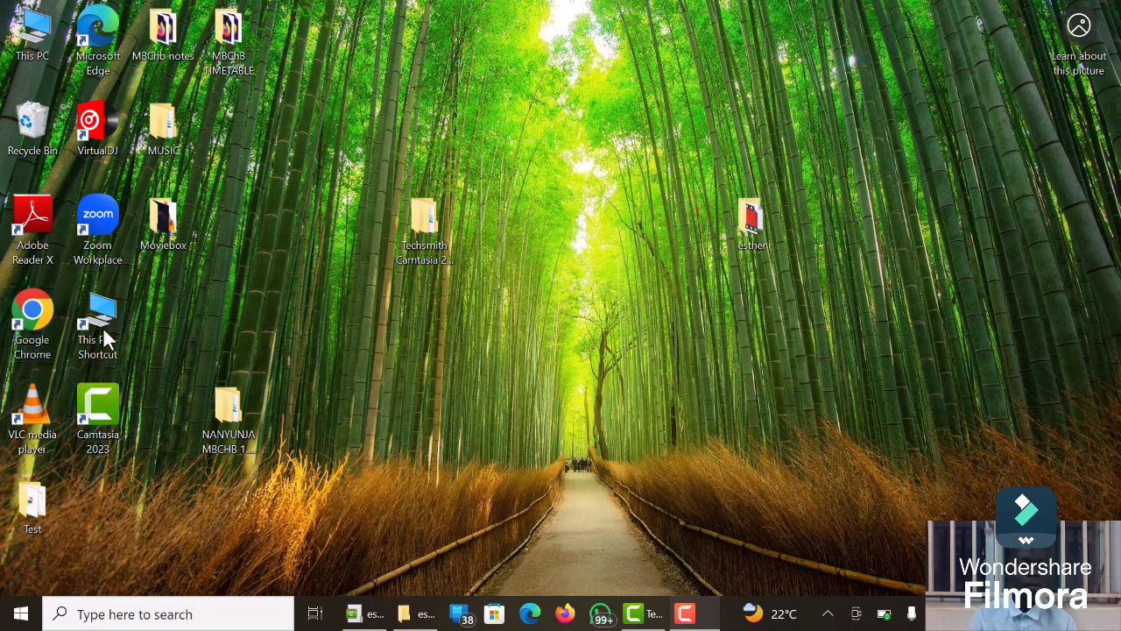
Step: Launch Google Chrome from its desktop shortcut
left_click(19, 341)
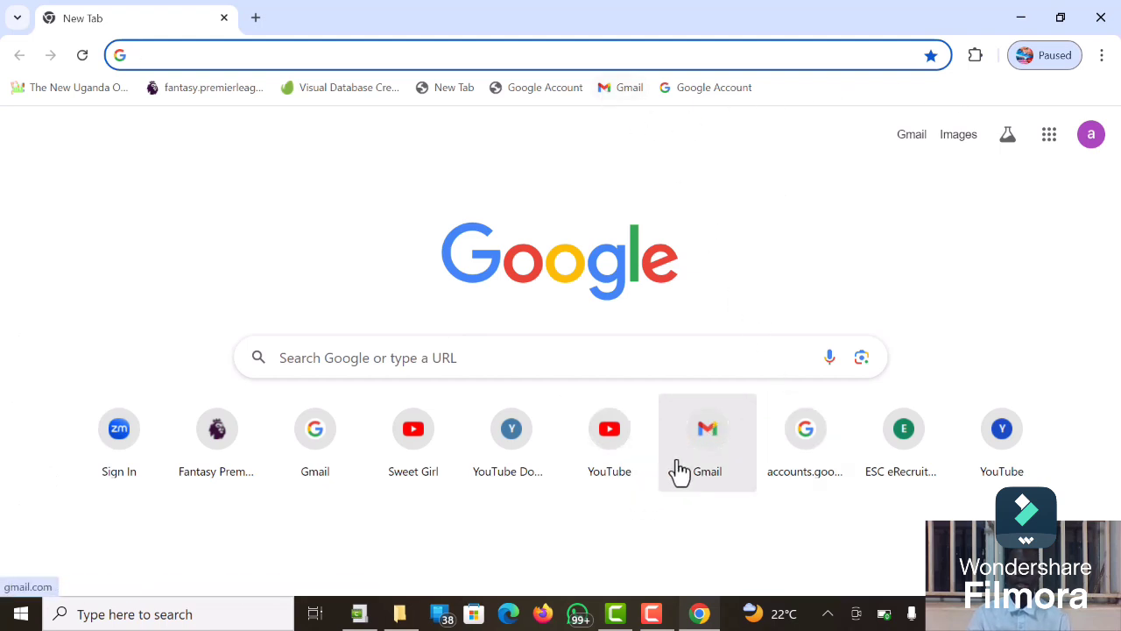
Step: Open Gmail from the new tab and choose Add another account from the profile menu
left_click(626, 95)
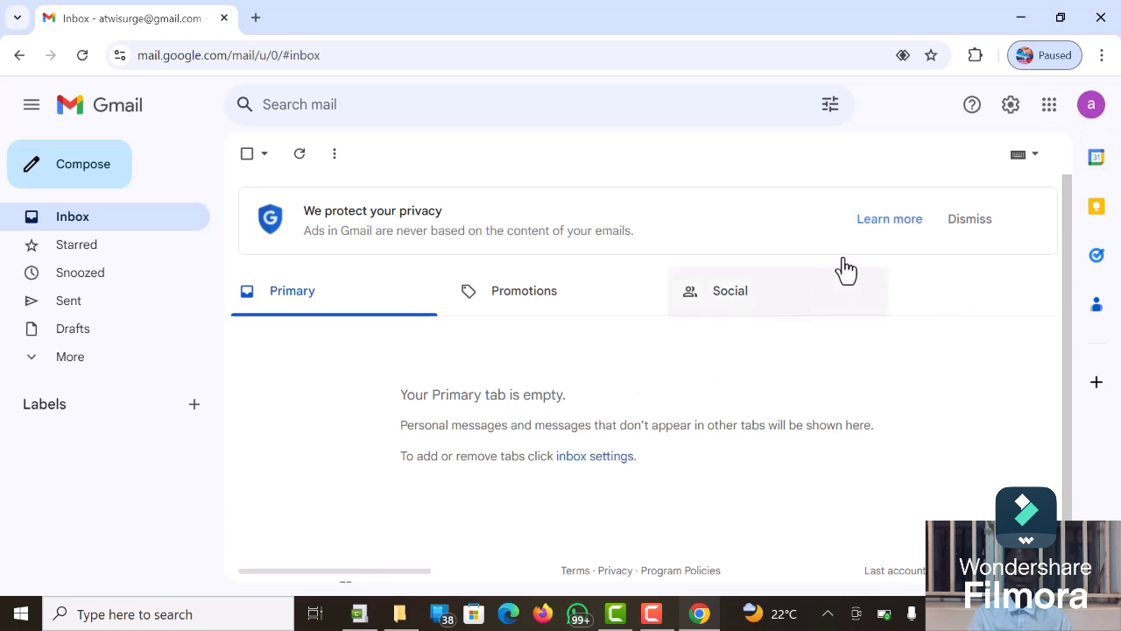
left_click(1091, 106)
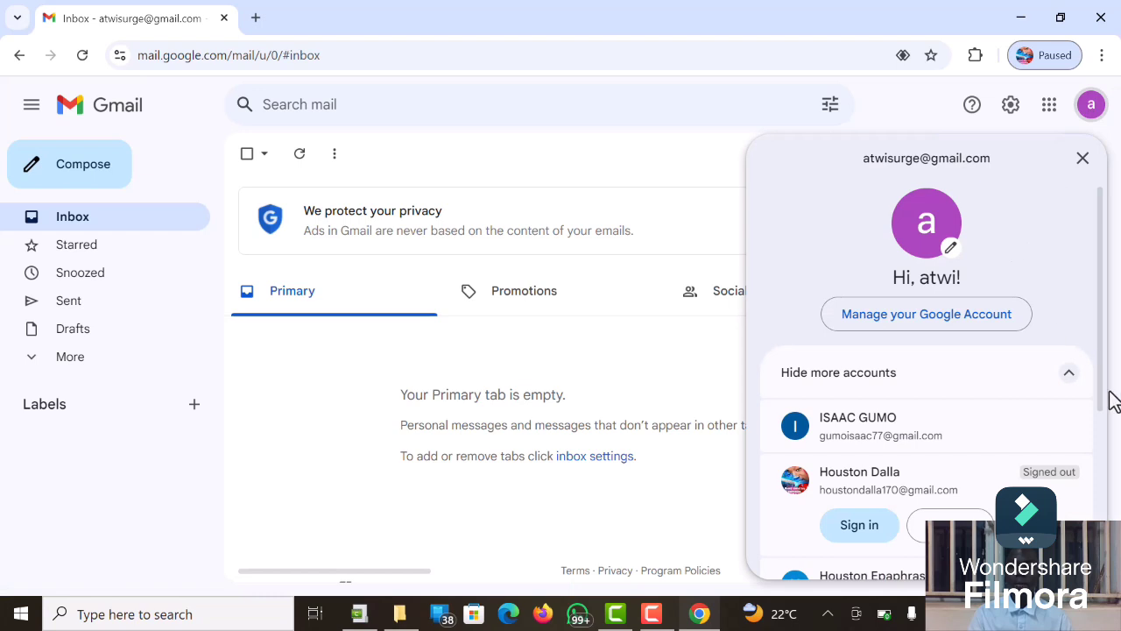
scroll(1107, 505, "down", 3)
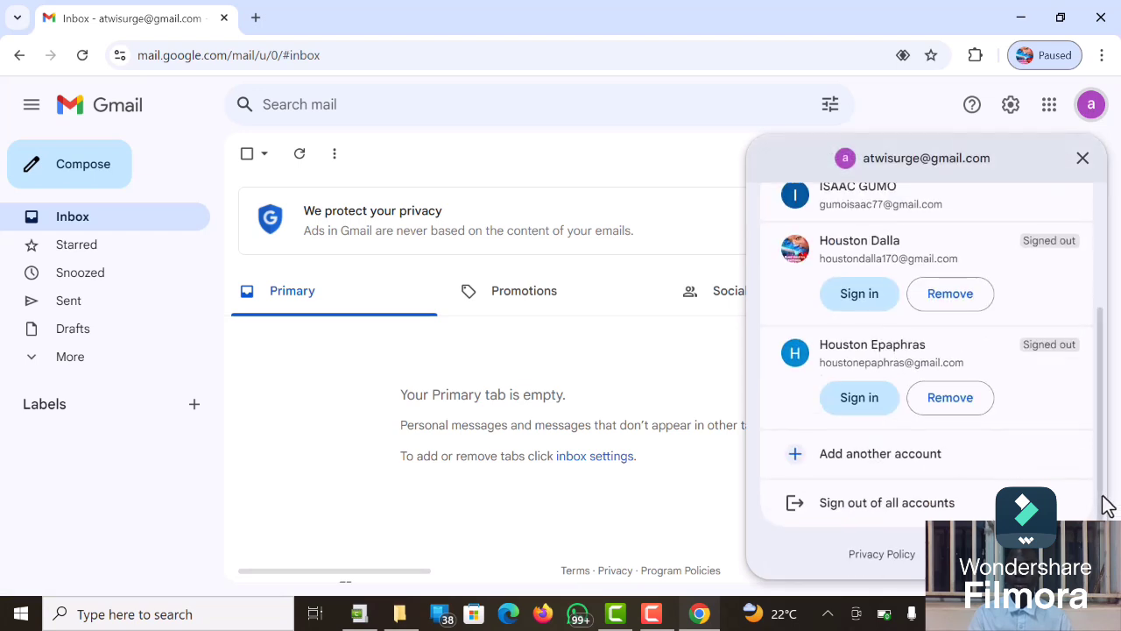
left_click(1037, 453)
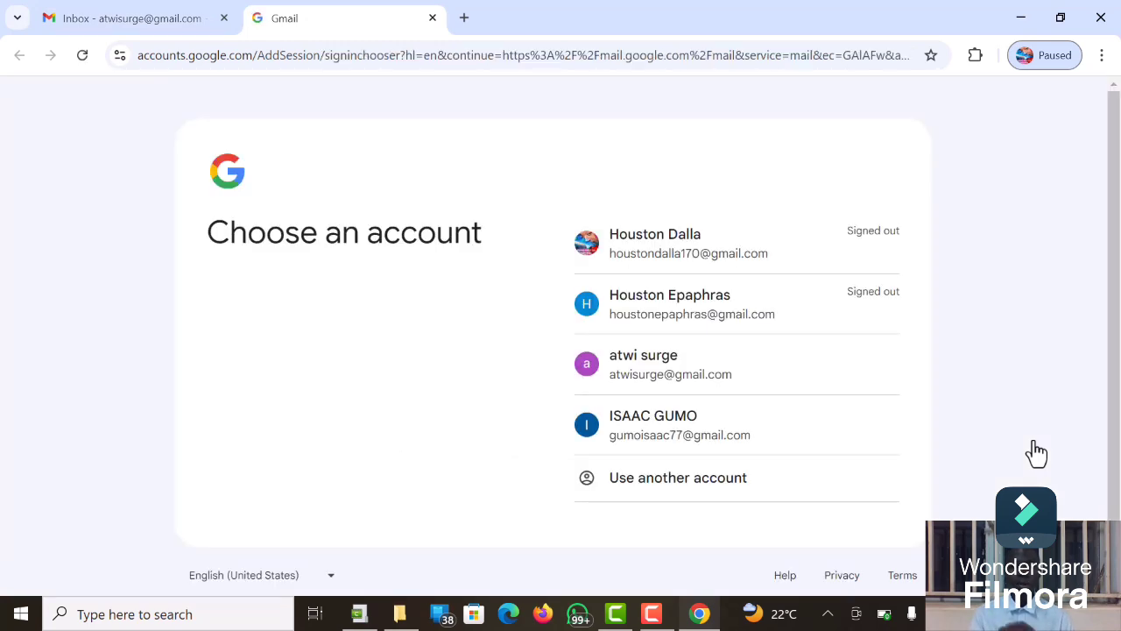
Step: Choose Use another account, then Create account for personal use
left_click(860, 492)
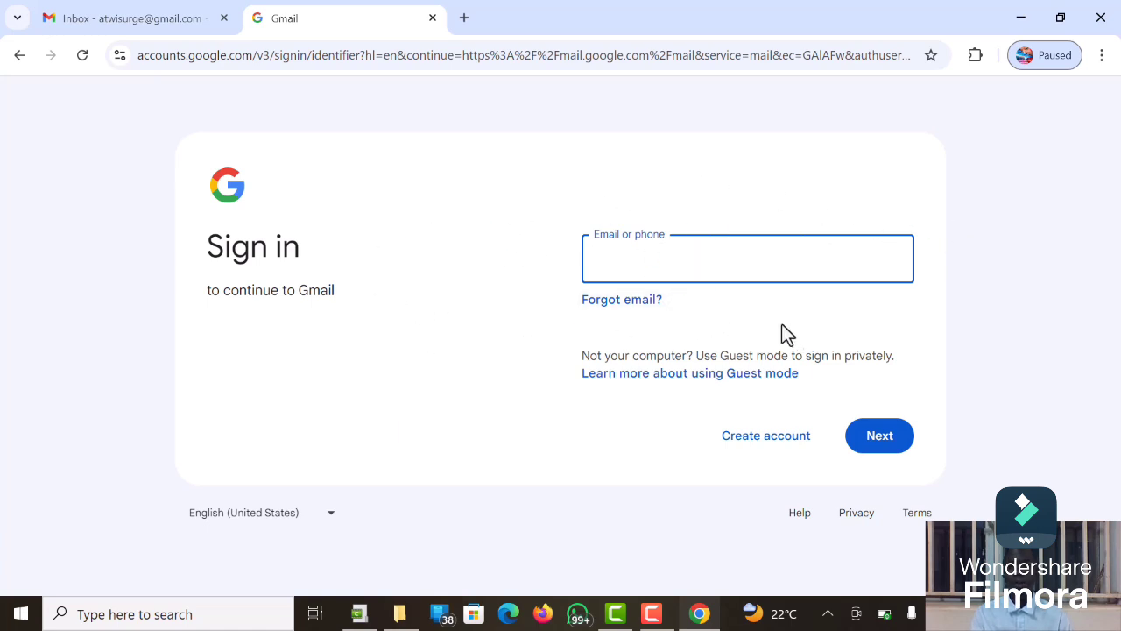
left_click(766, 438)
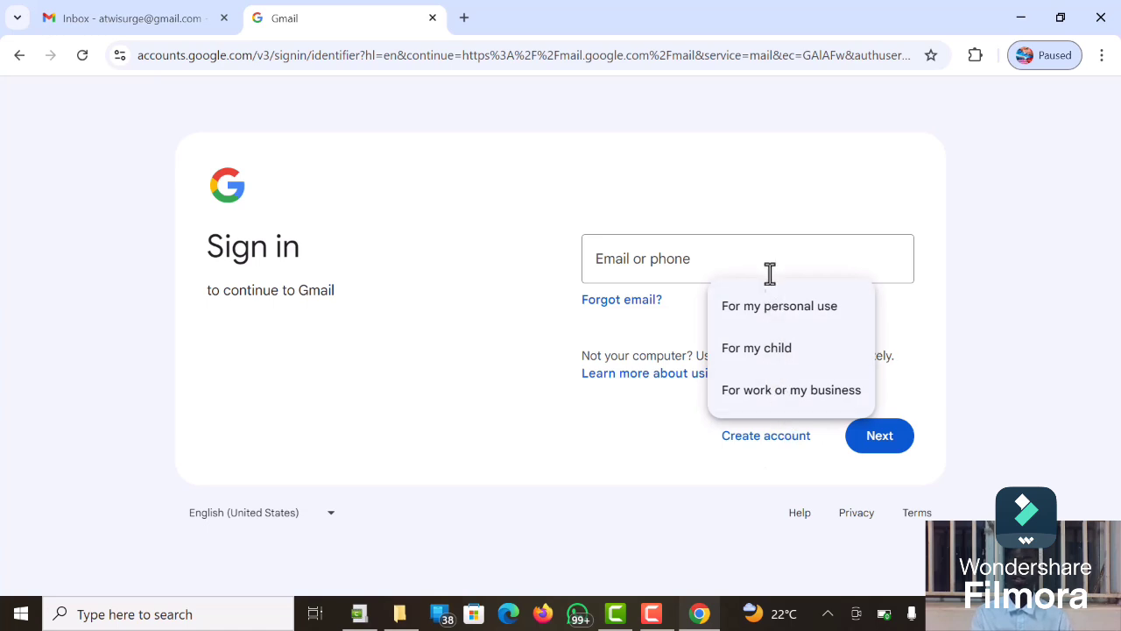
left_click(777, 317)
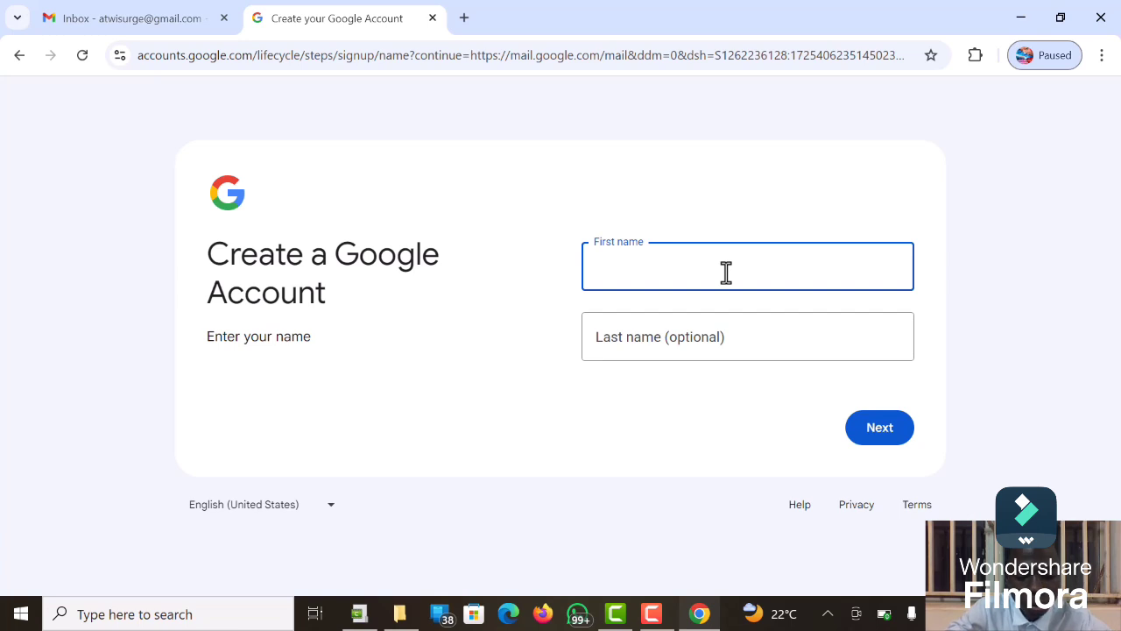
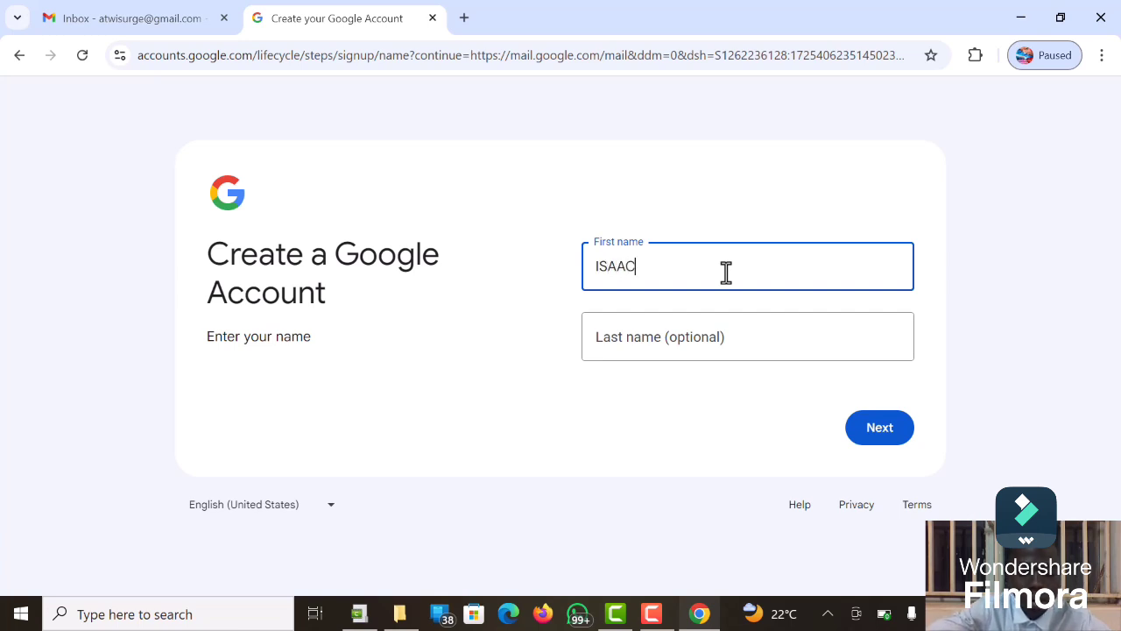
Step: Enter the account holder's first and last name and continue
left_click(698, 340)
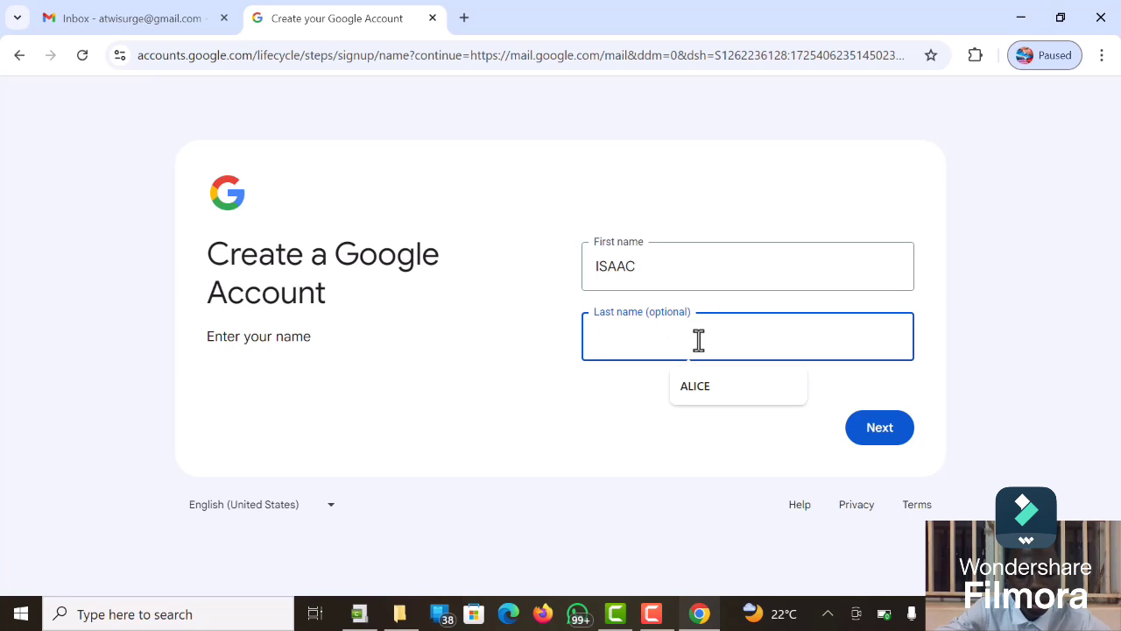
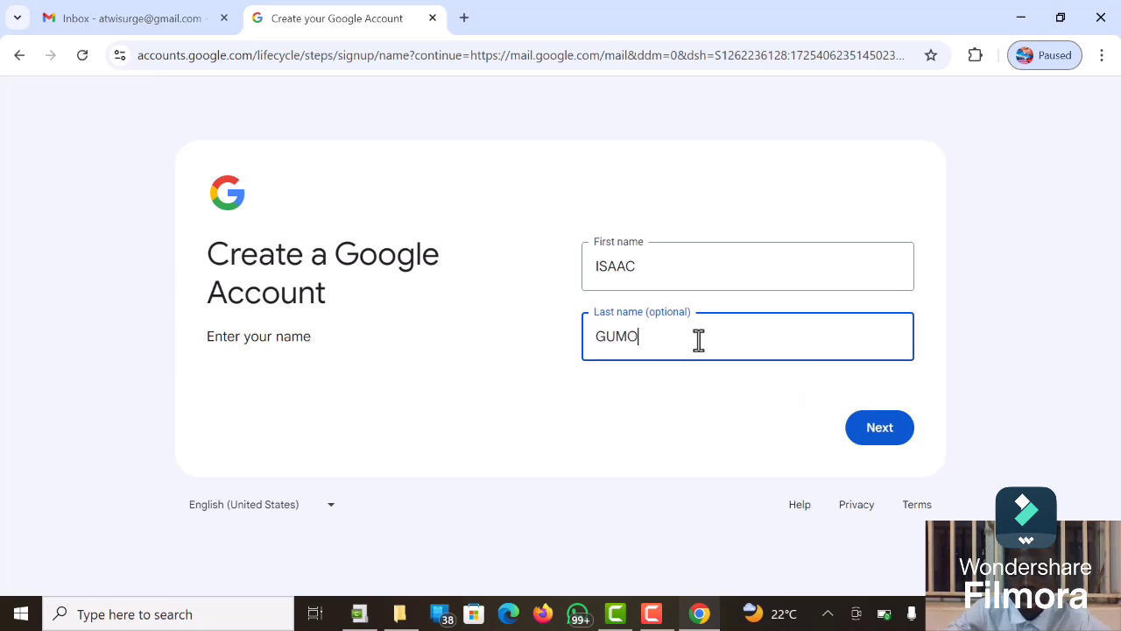
left_click(873, 430)
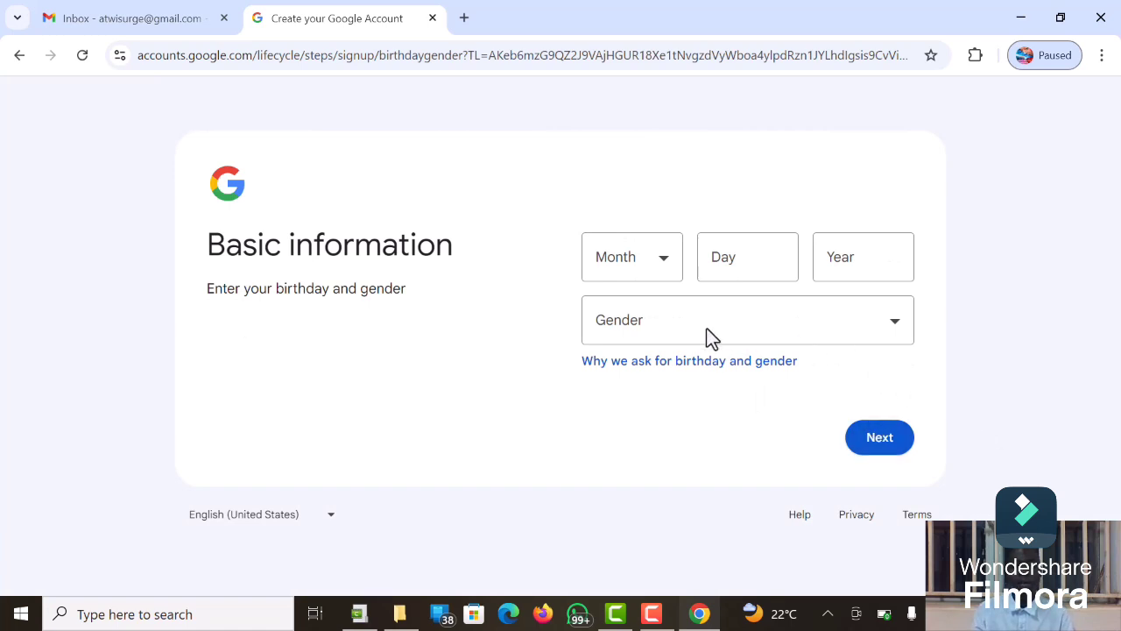
Step: Enter birthday January 15, 2006 and gender Male, then continue
left_click(663, 260)
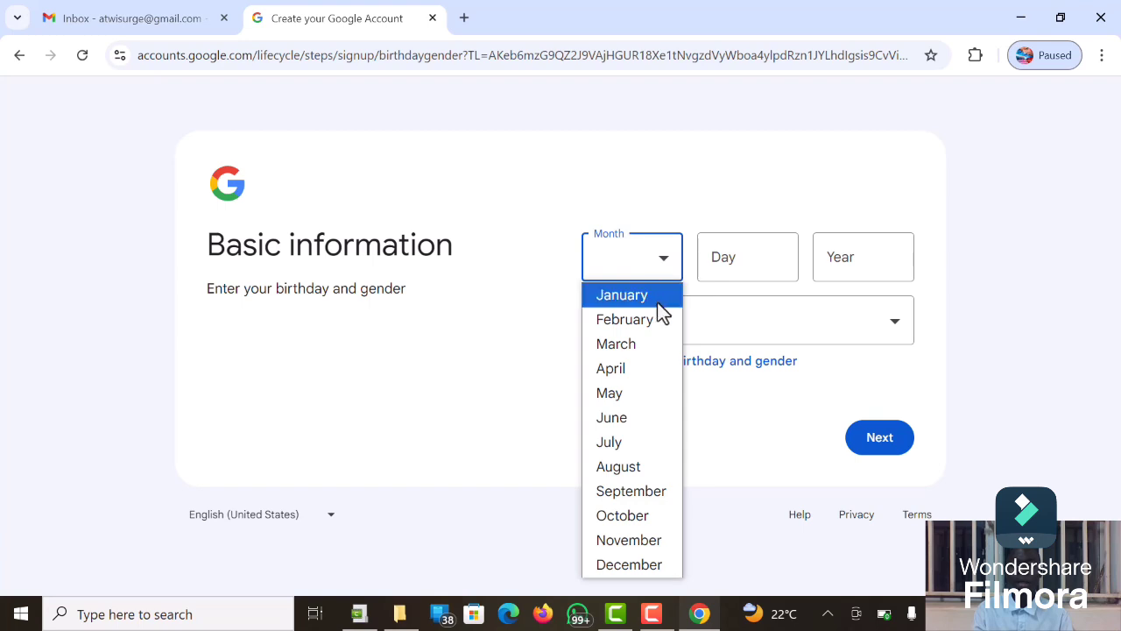
left_click(648, 300)
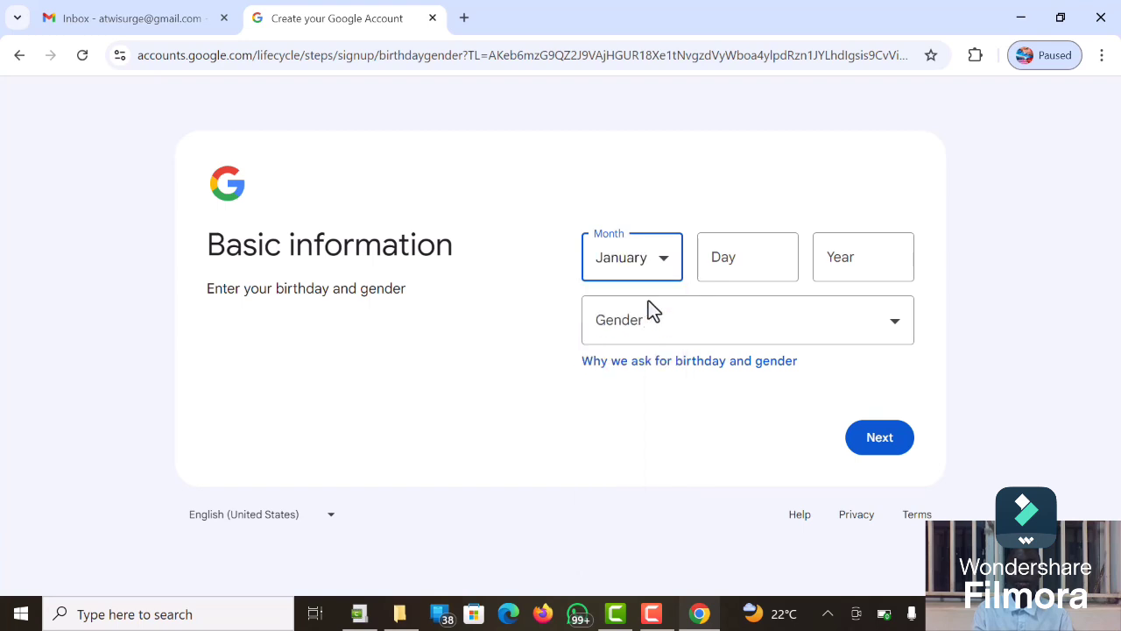
left_click(737, 256)
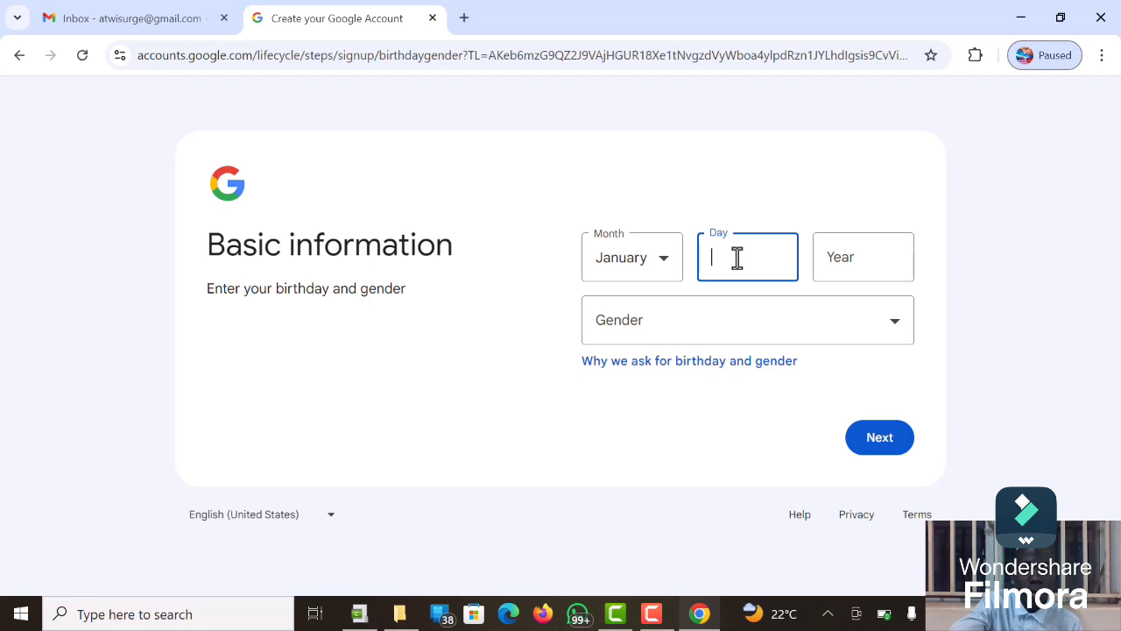
type("15")
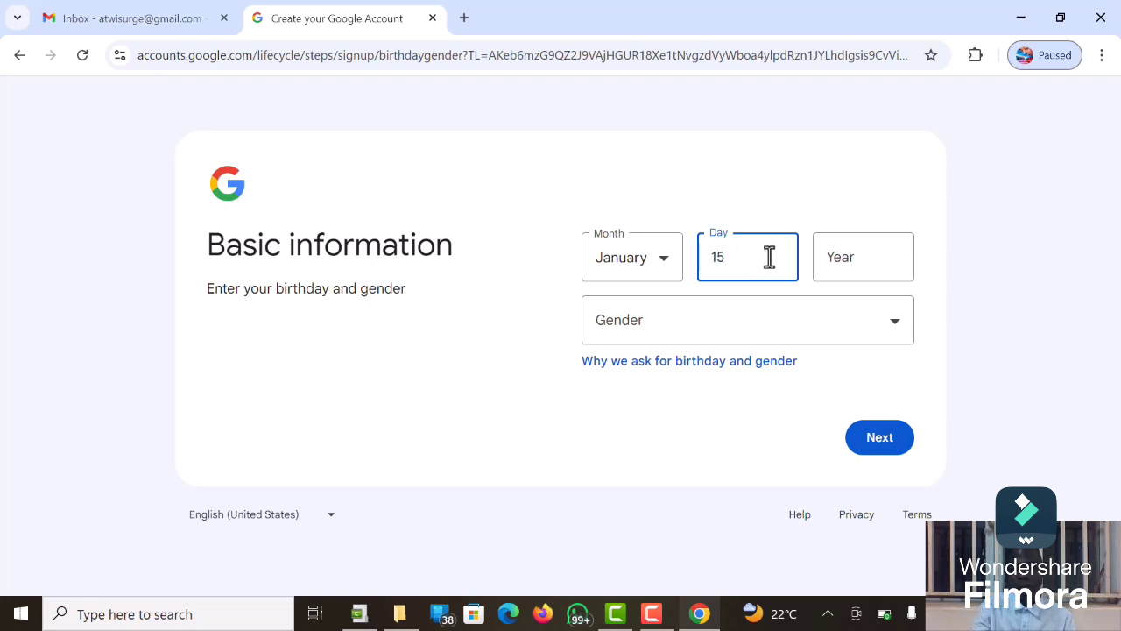
left_click(847, 259)
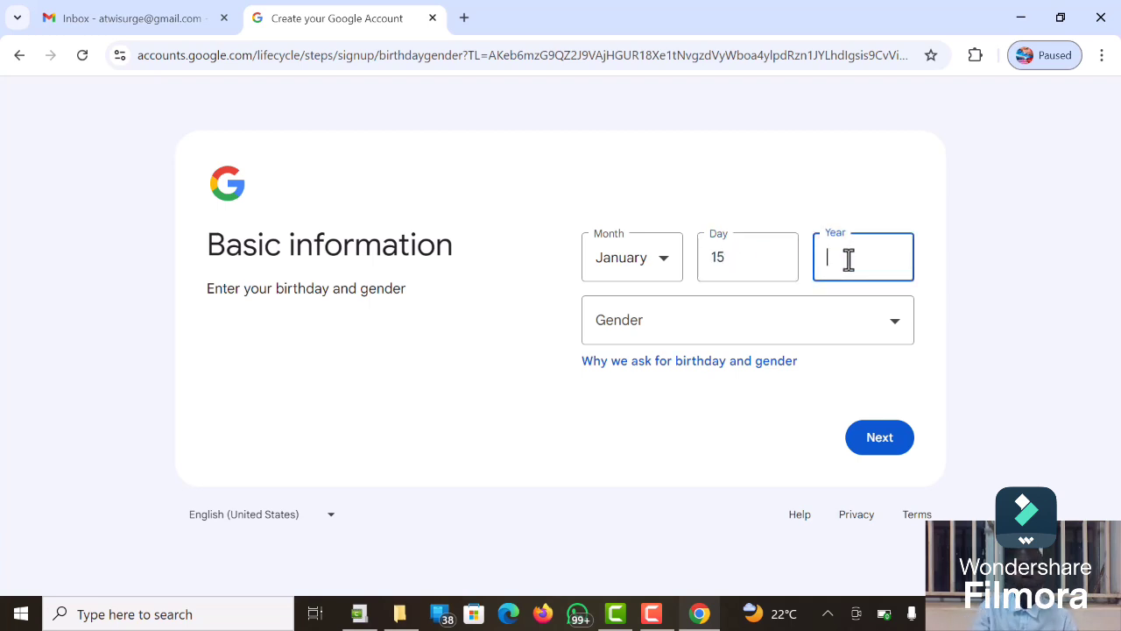
type("2")
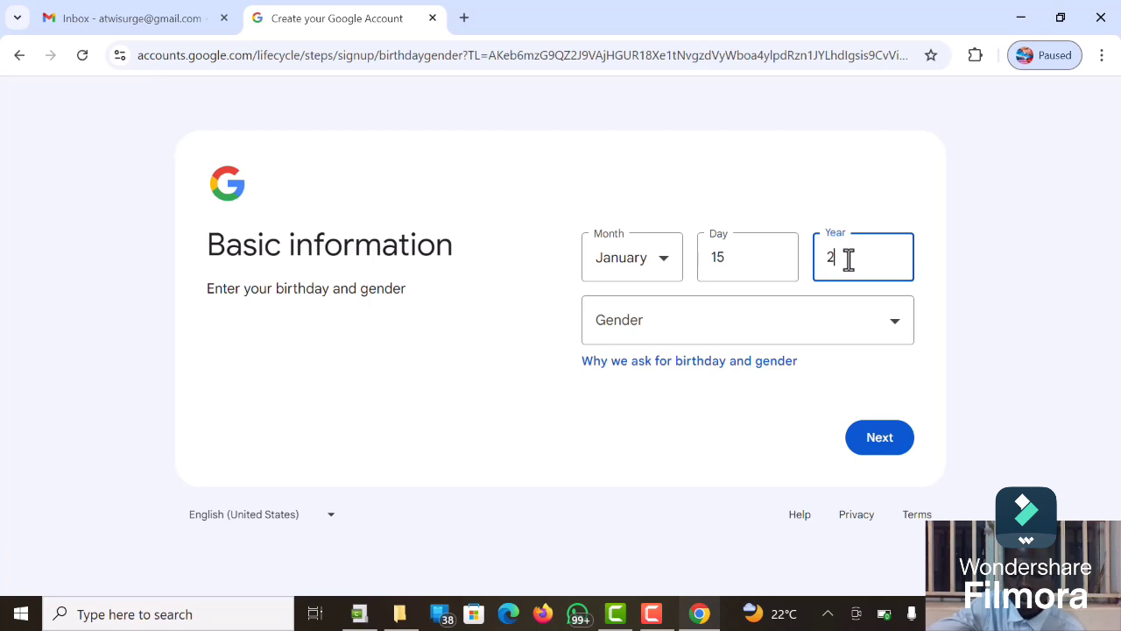
type("006")
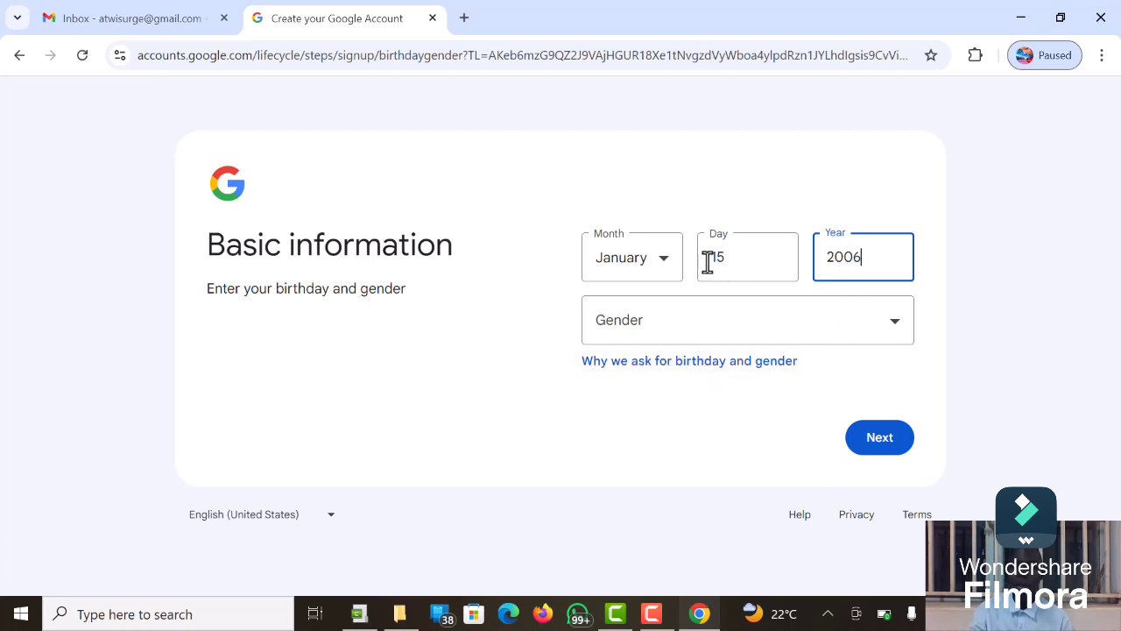
left_click(892, 322)
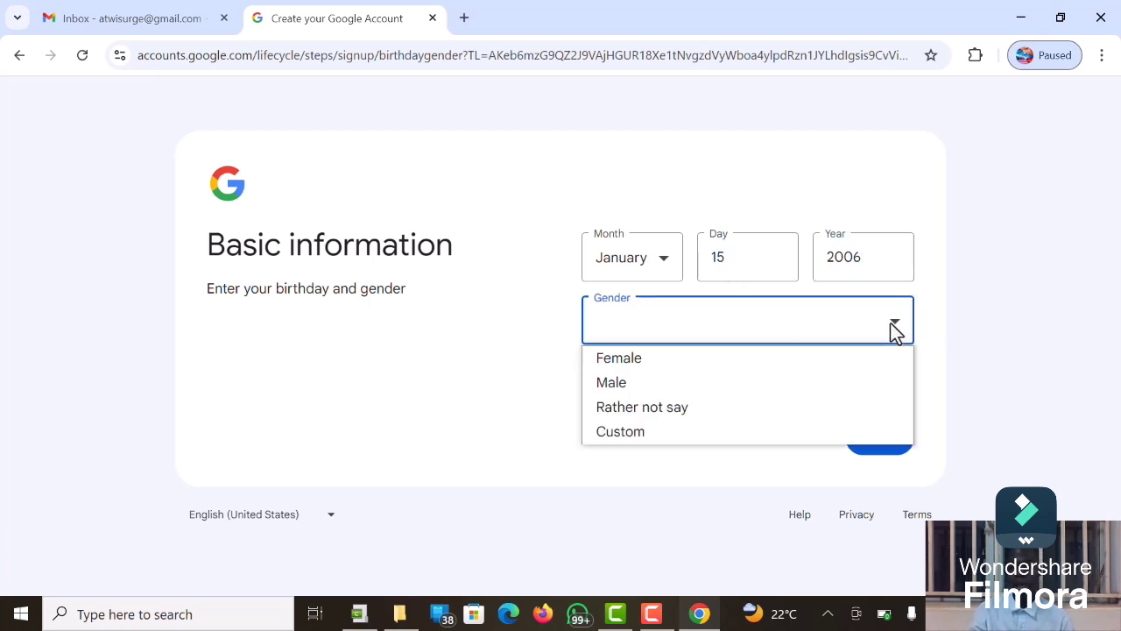
left_click(858, 386)
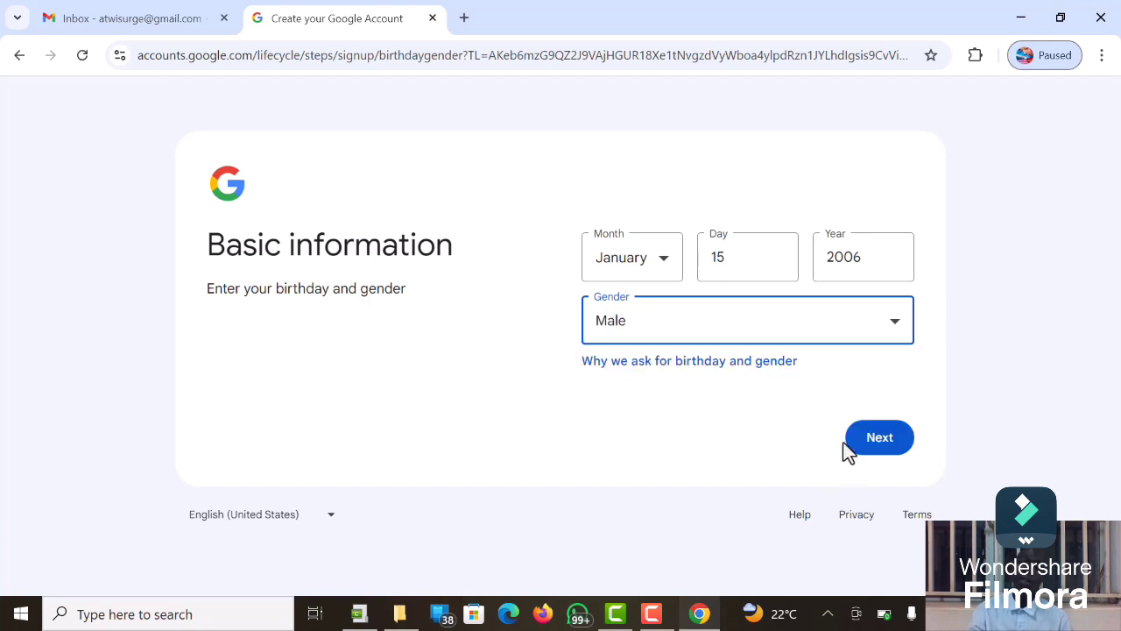
left_click(890, 443)
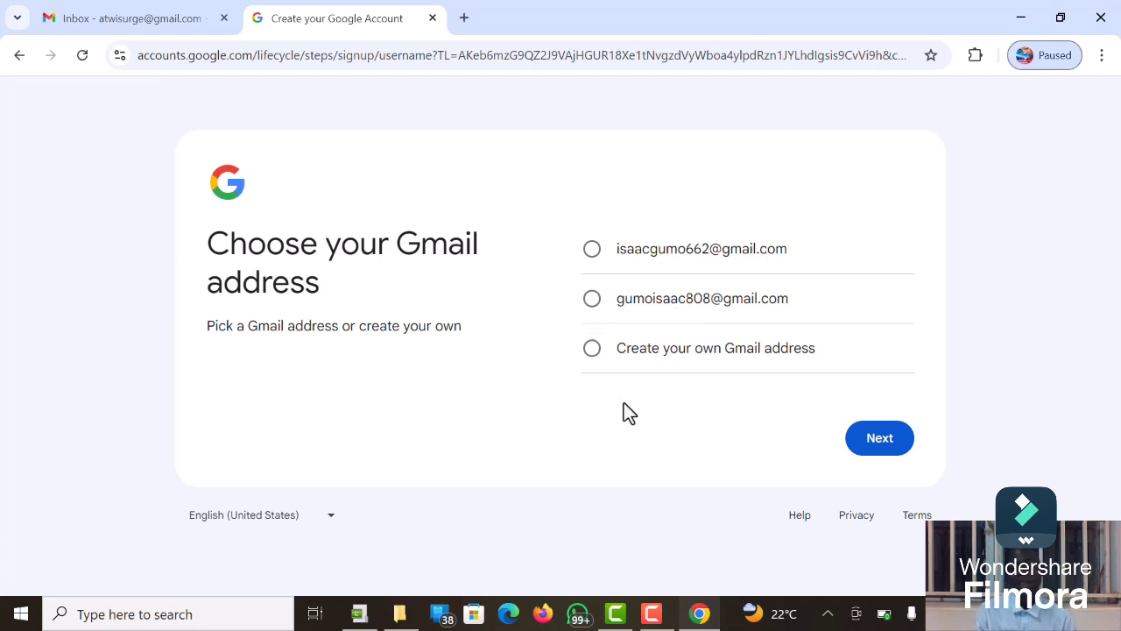
left_click(592, 347)
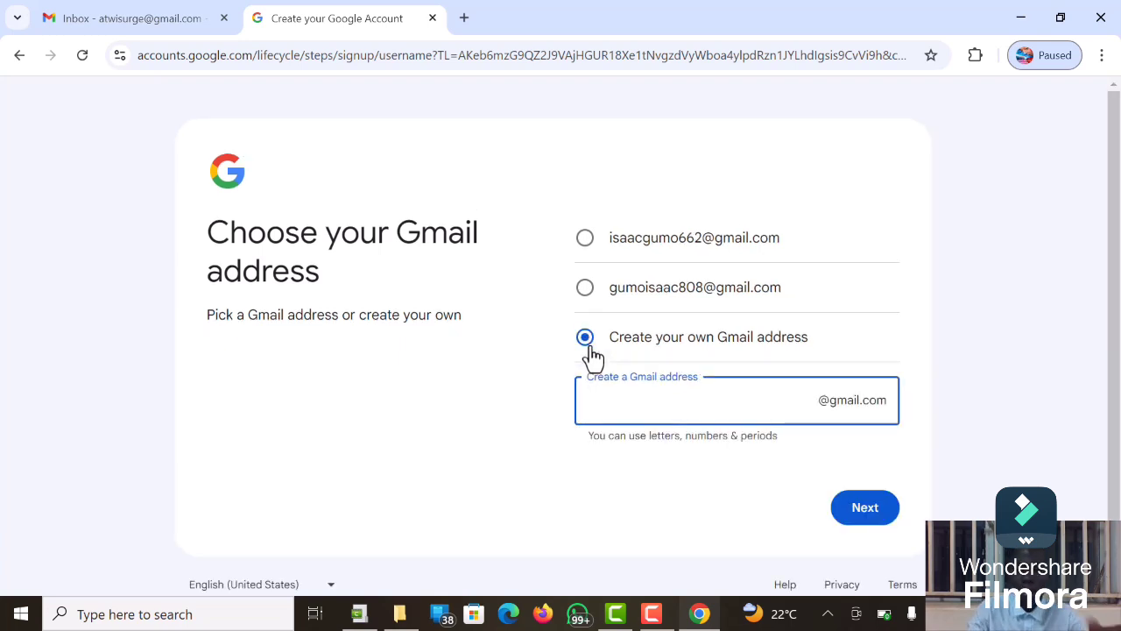
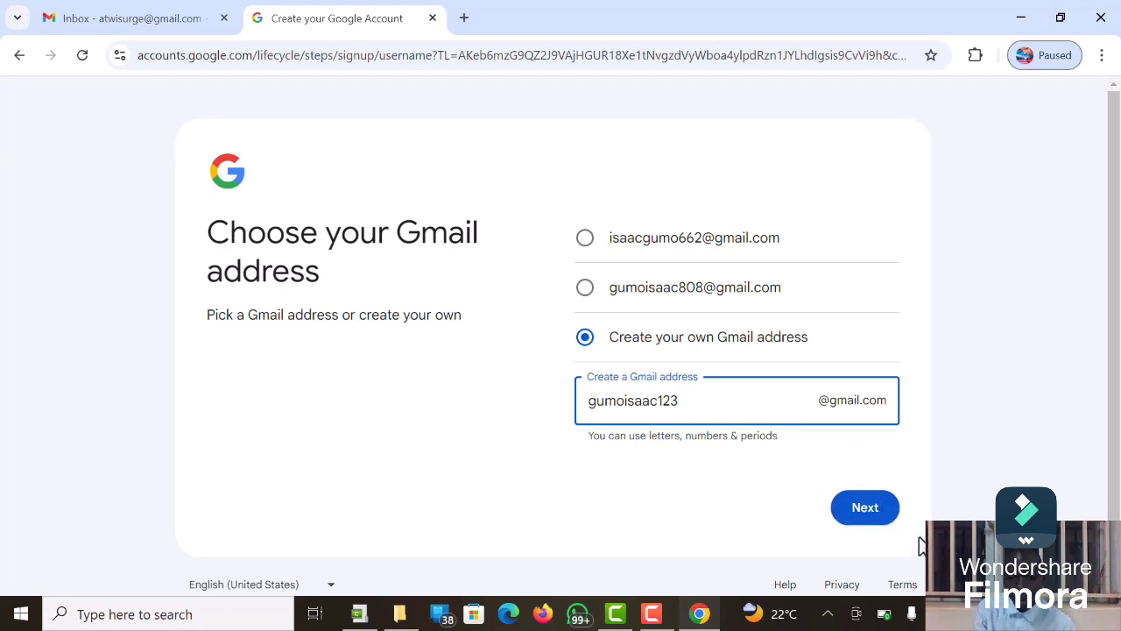
left_click(849, 514)
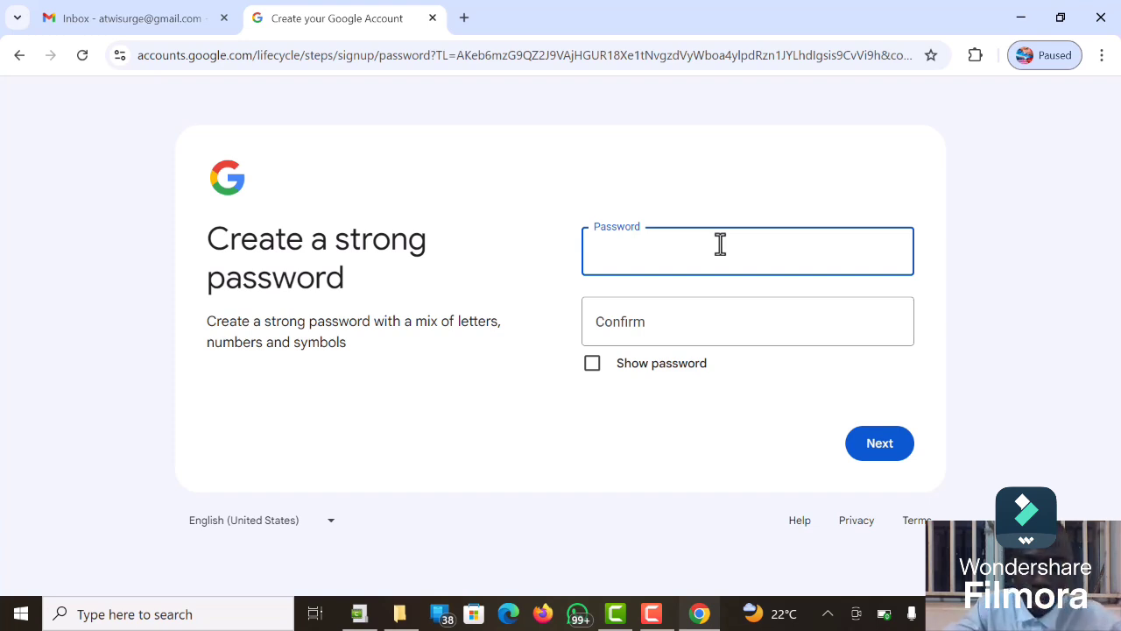
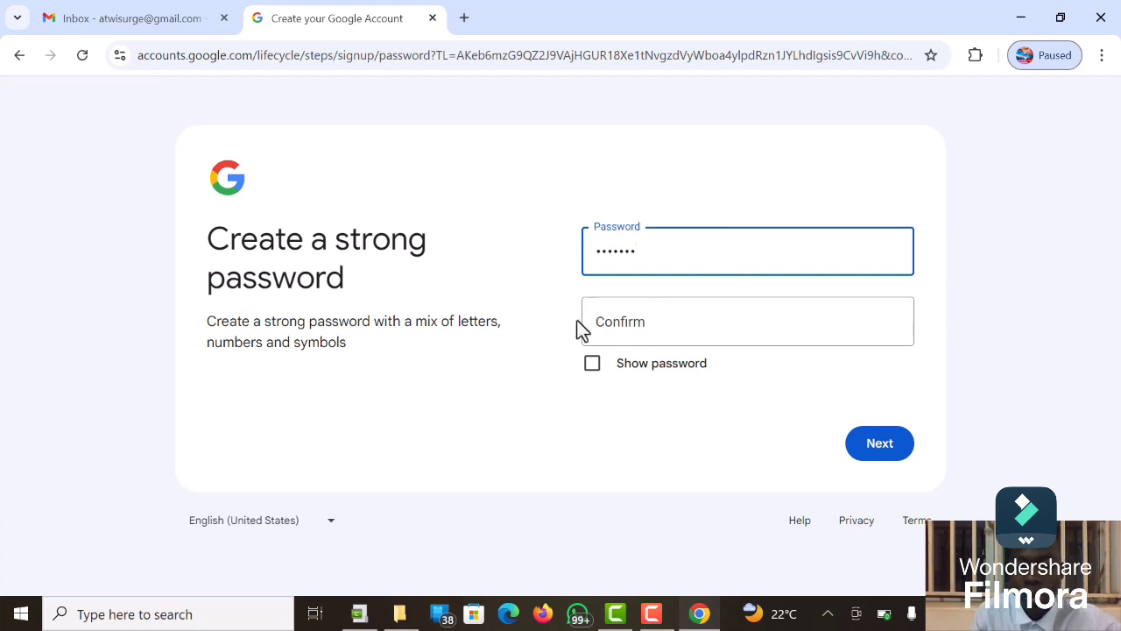
Step: Type the account password, turn on Show password, and append more characters
left_click(593, 366)
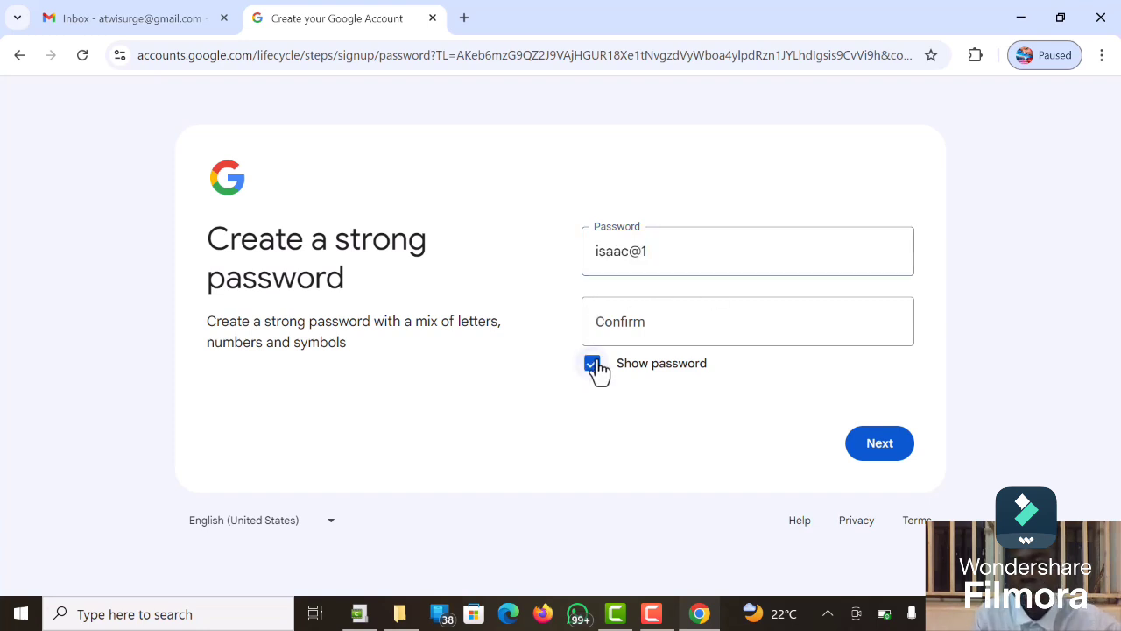
left_click(680, 257)
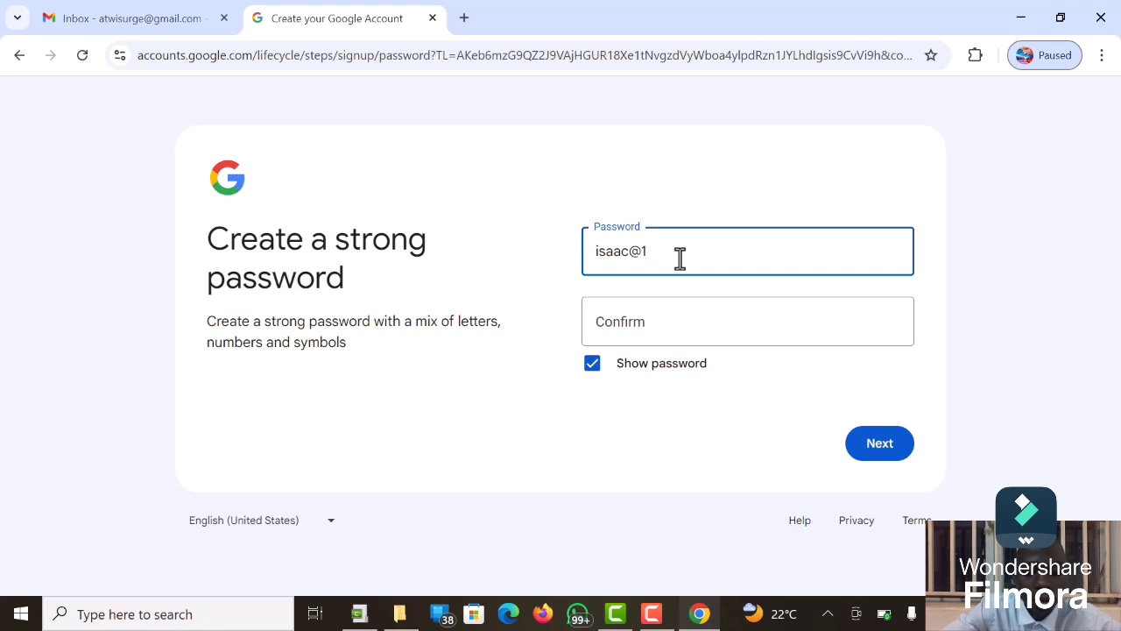
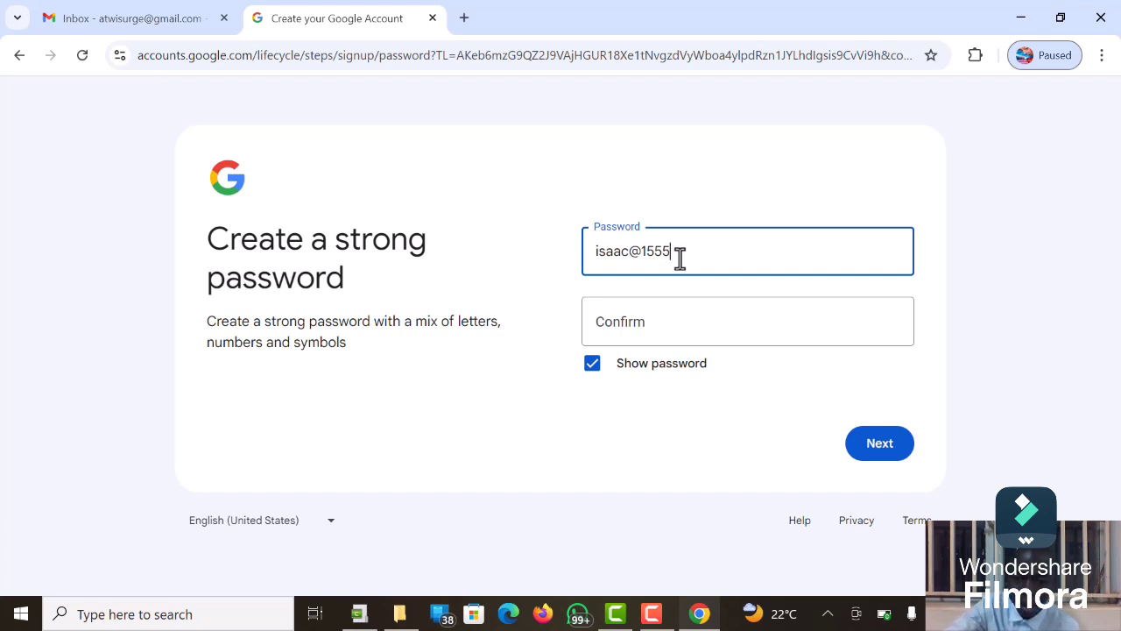
Step: Type the password confirmation, trim both fields, hide the passwords, and extend the password
left_click(665, 327)
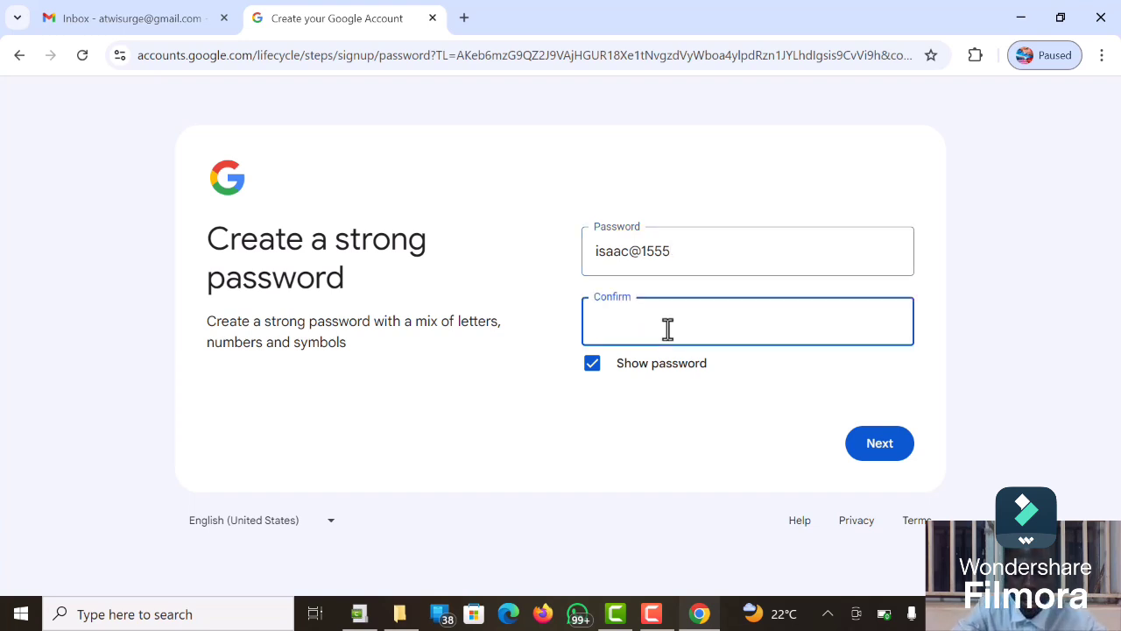
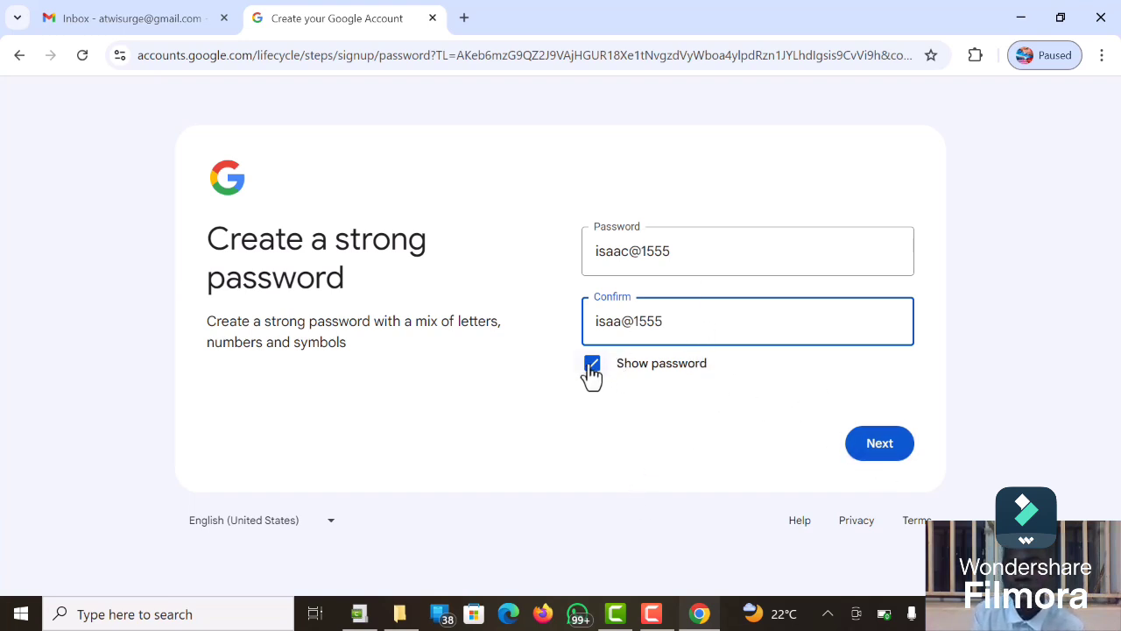
left_click(668, 252)
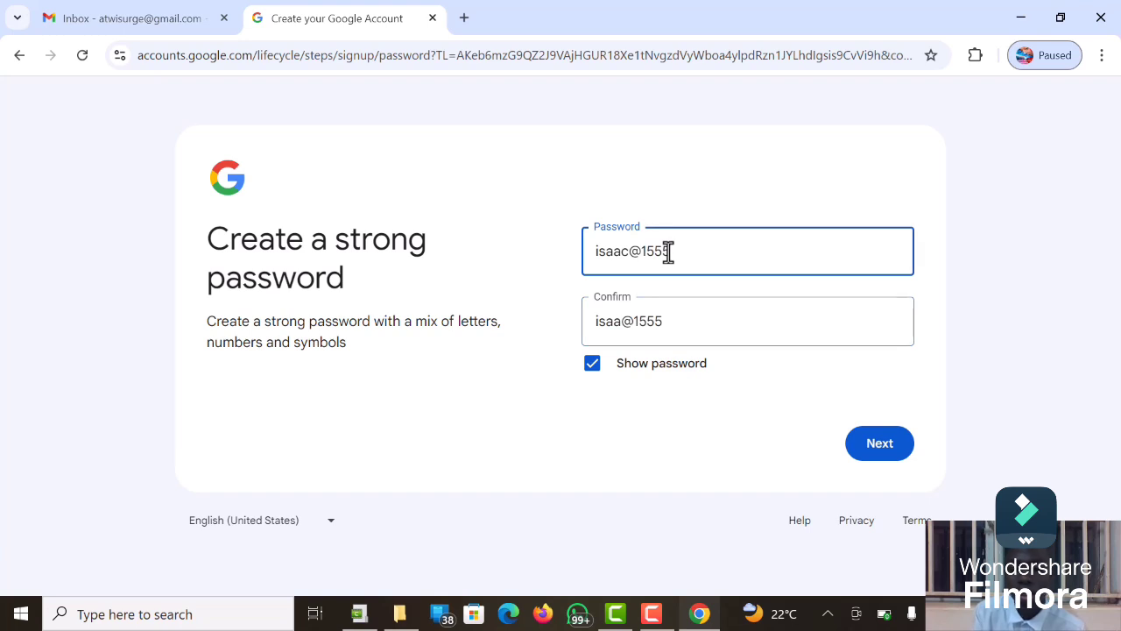
key("BackSpace")
key("BackSpace")
key("BackSpace")
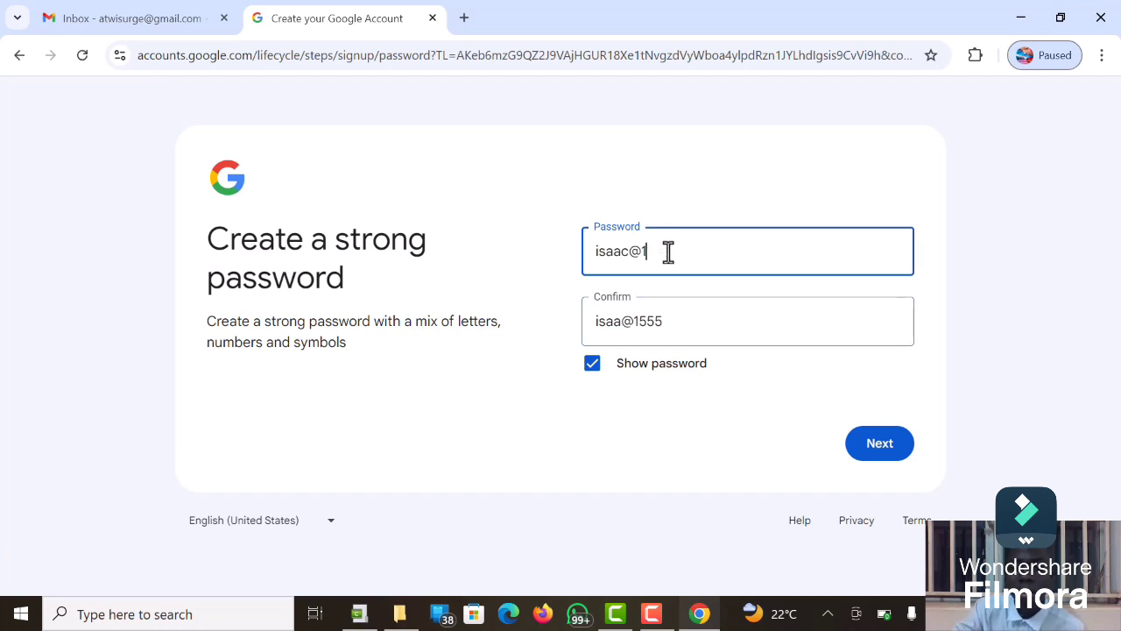
left_click(678, 331)
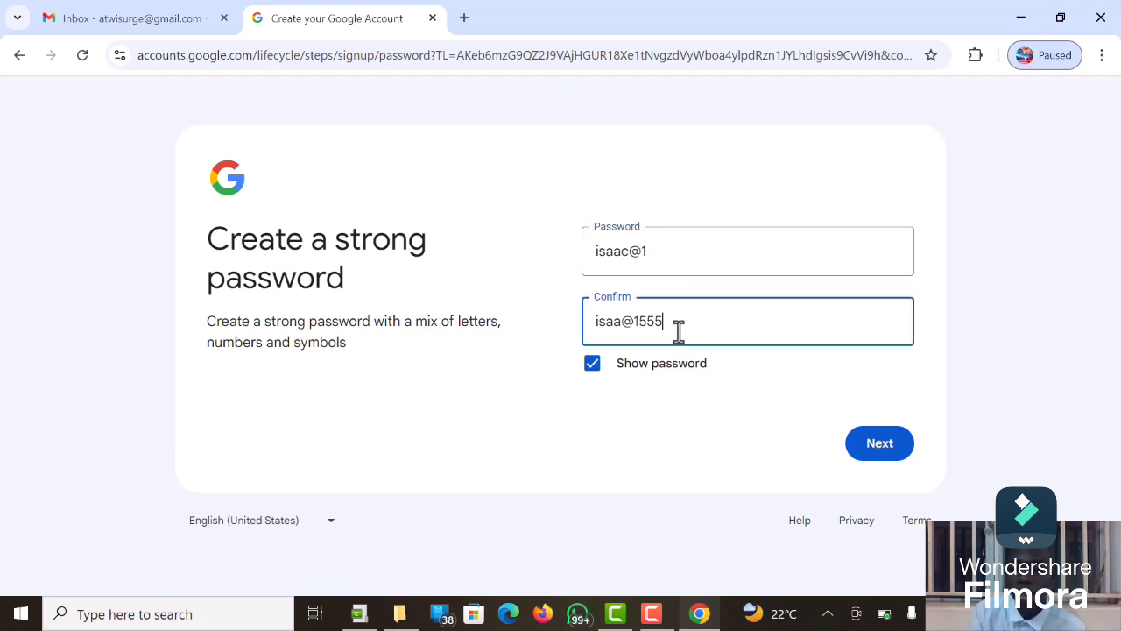
key("BackSpace")
key("BackSpace")
key("BackSpace")
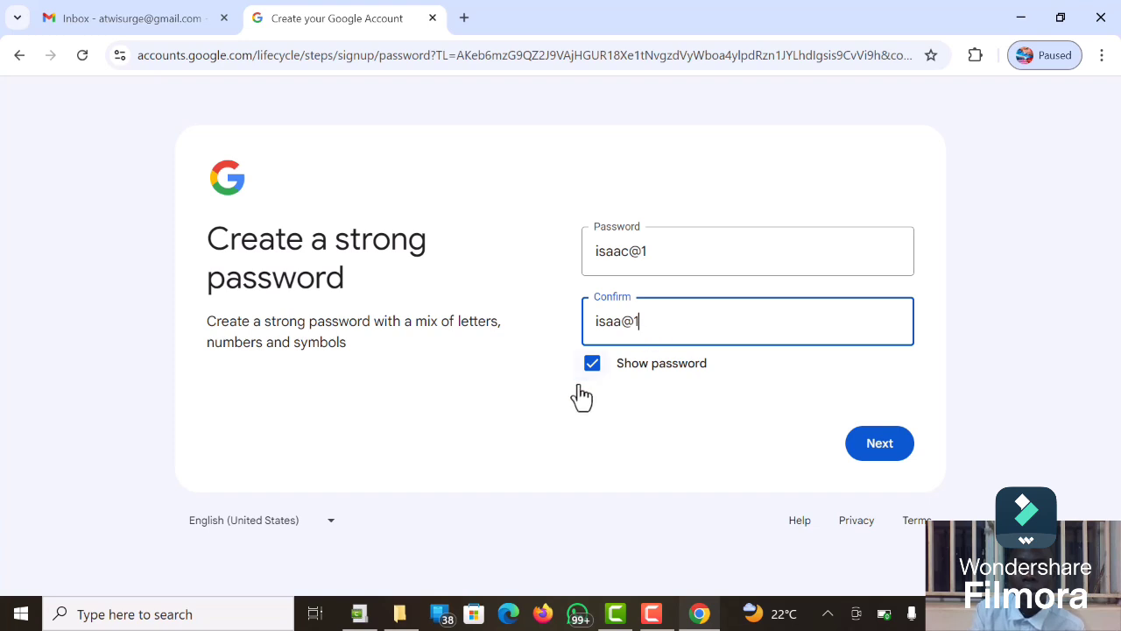
left_click(592, 364)
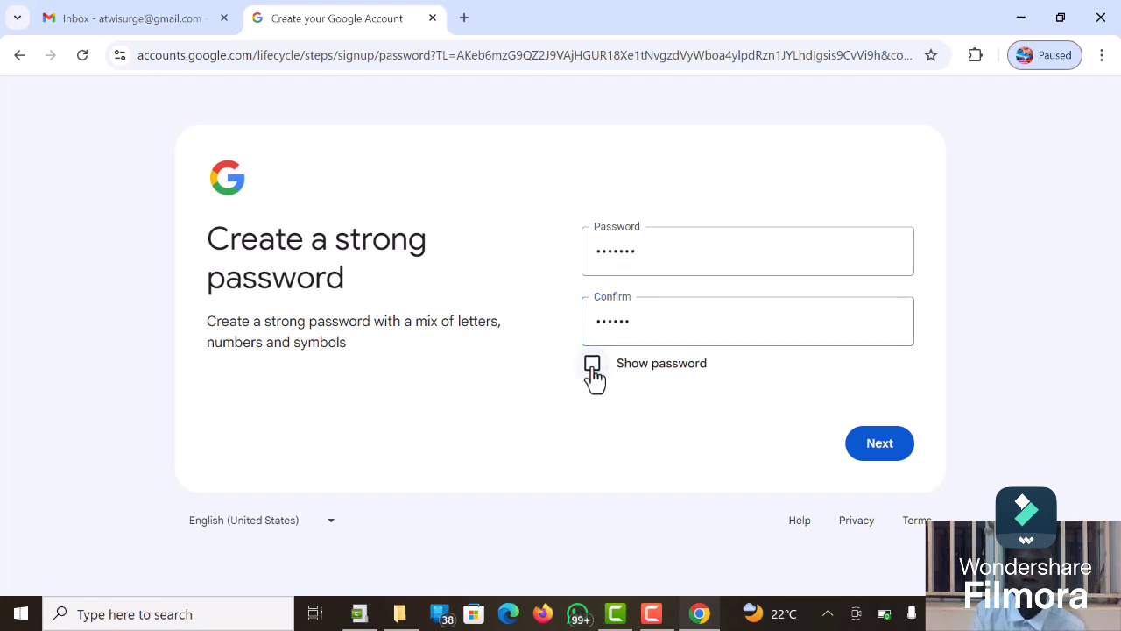
left_click(648, 257)
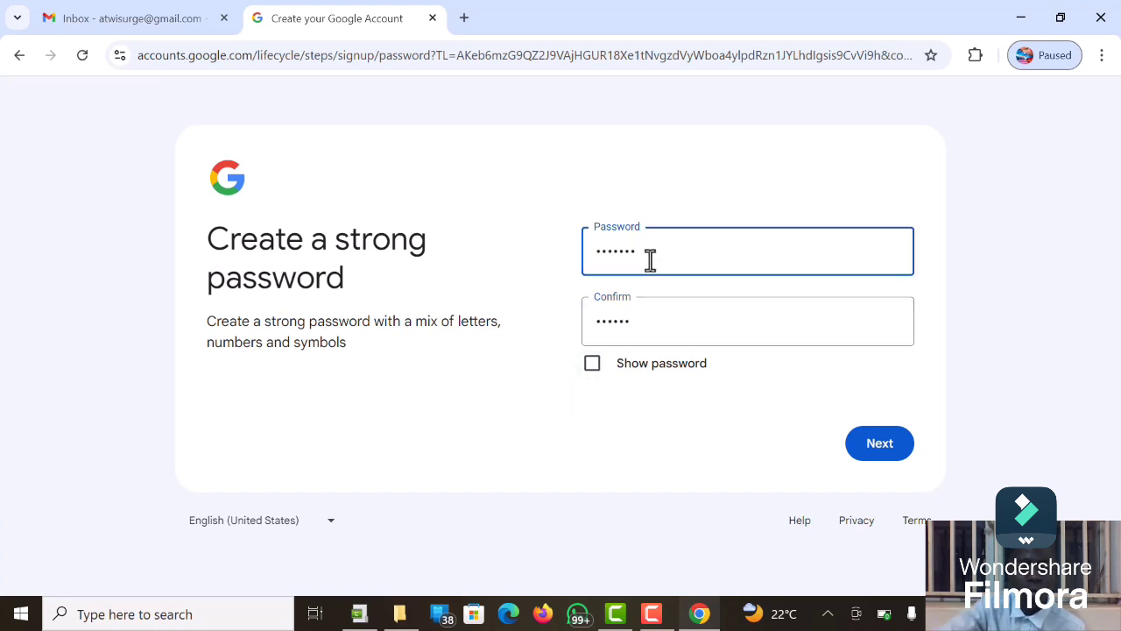
type("55")
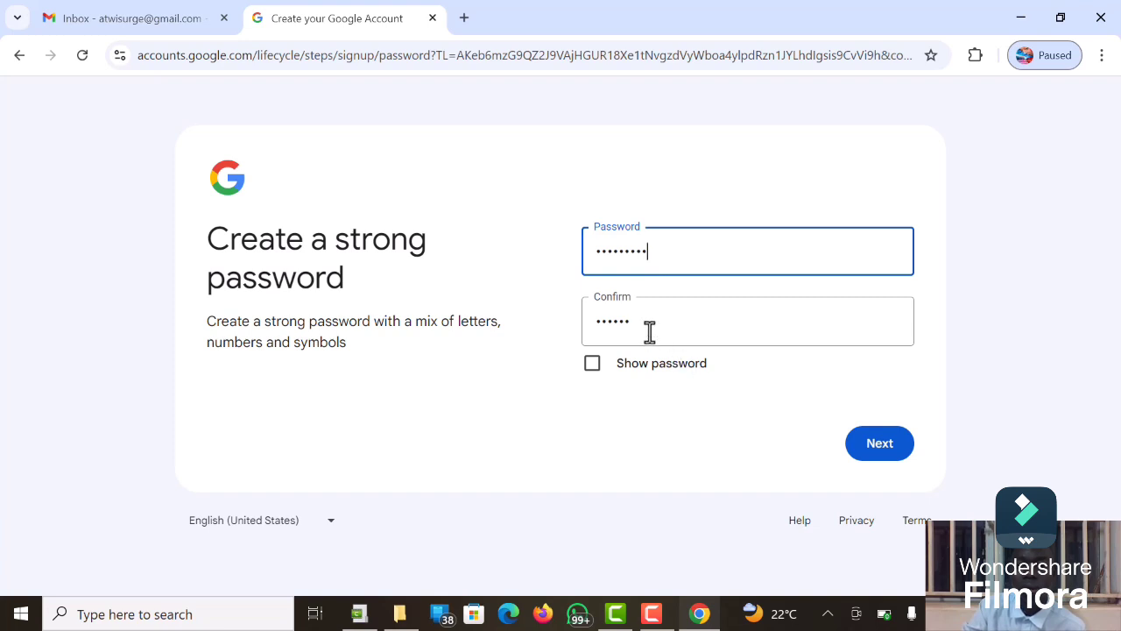
left_click(645, 326)
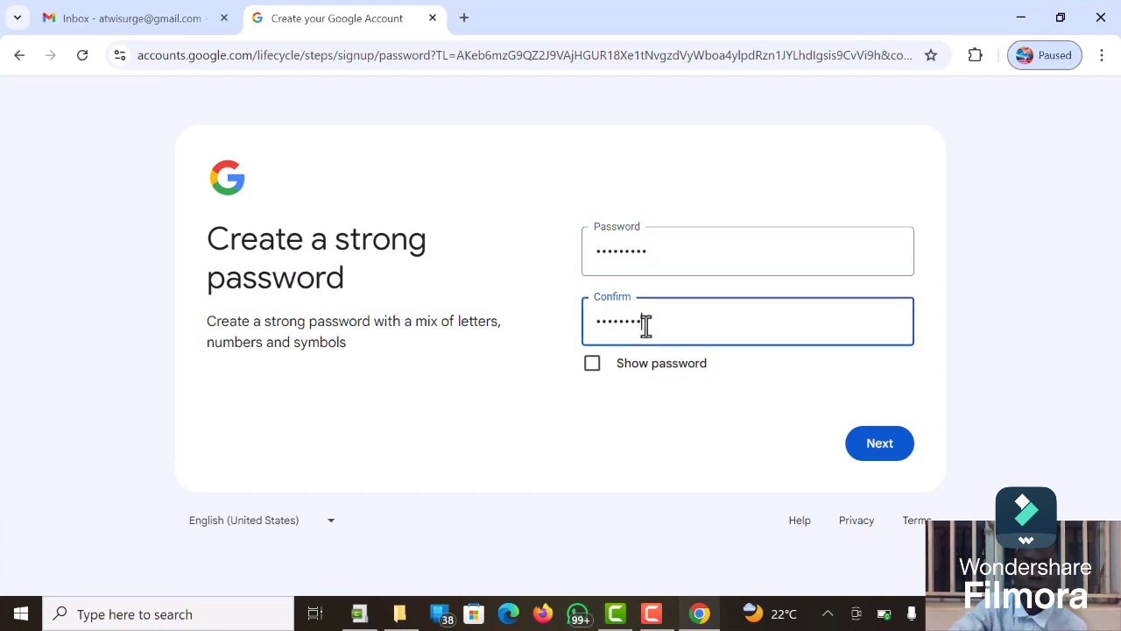
Step: Finish and submit the confirmation, then retype it after the mismatch error and resubmit
left_click(864, 455)
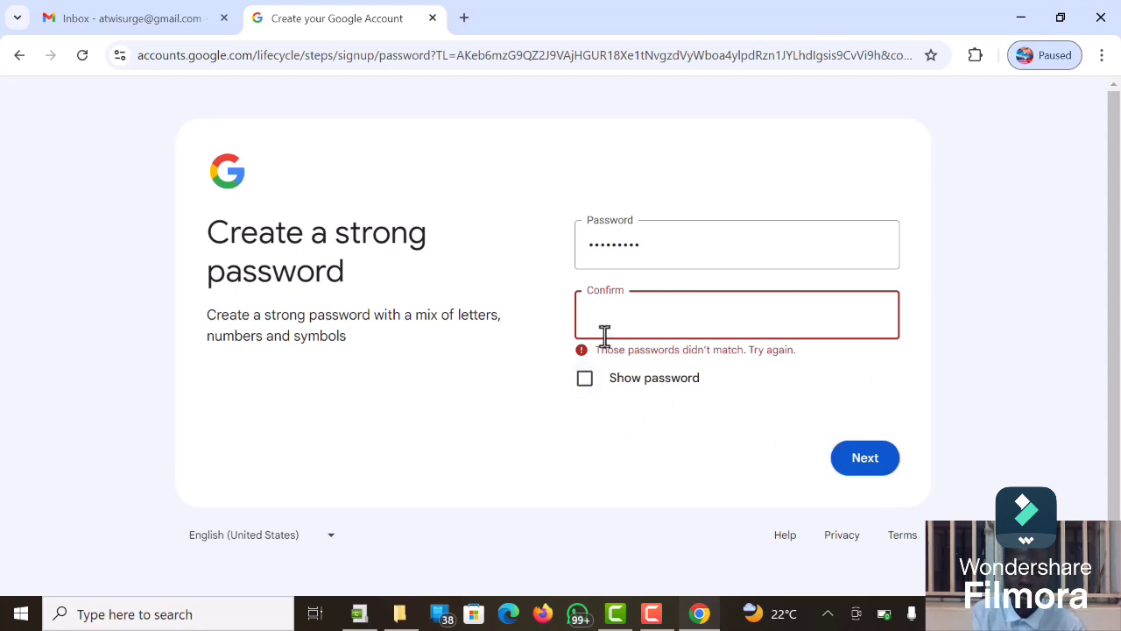
type("••")
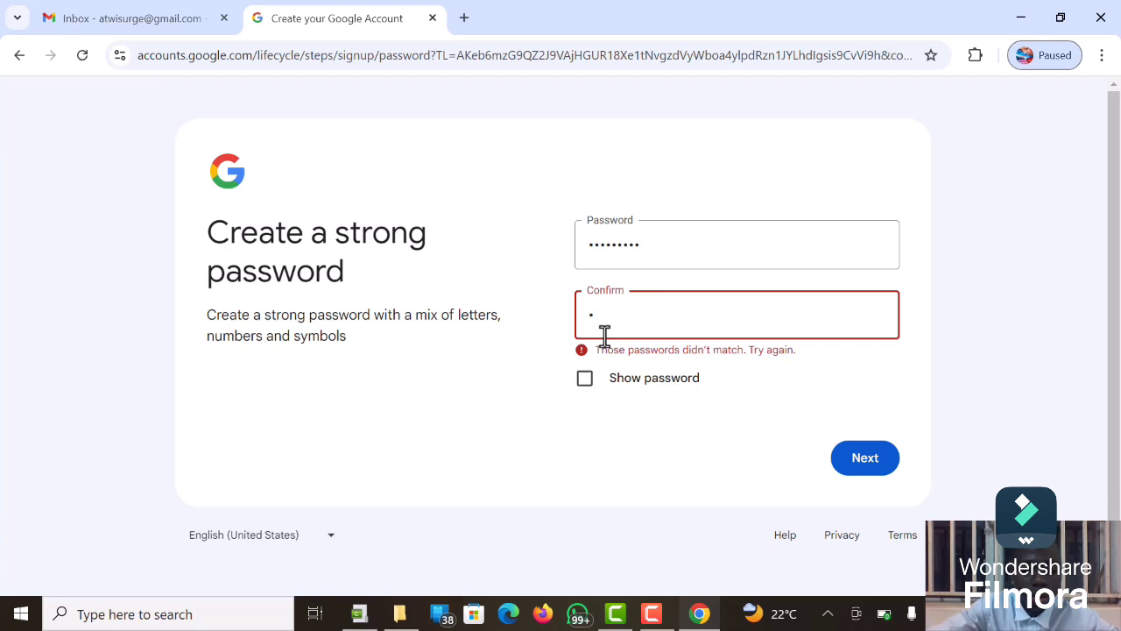
type("••")
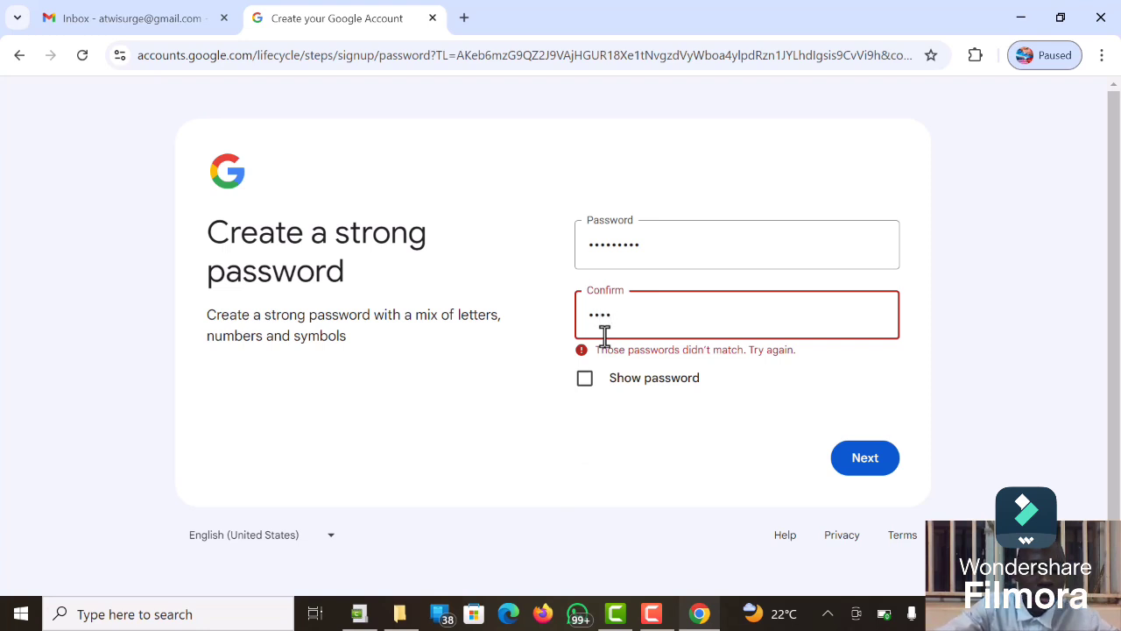
type("••")
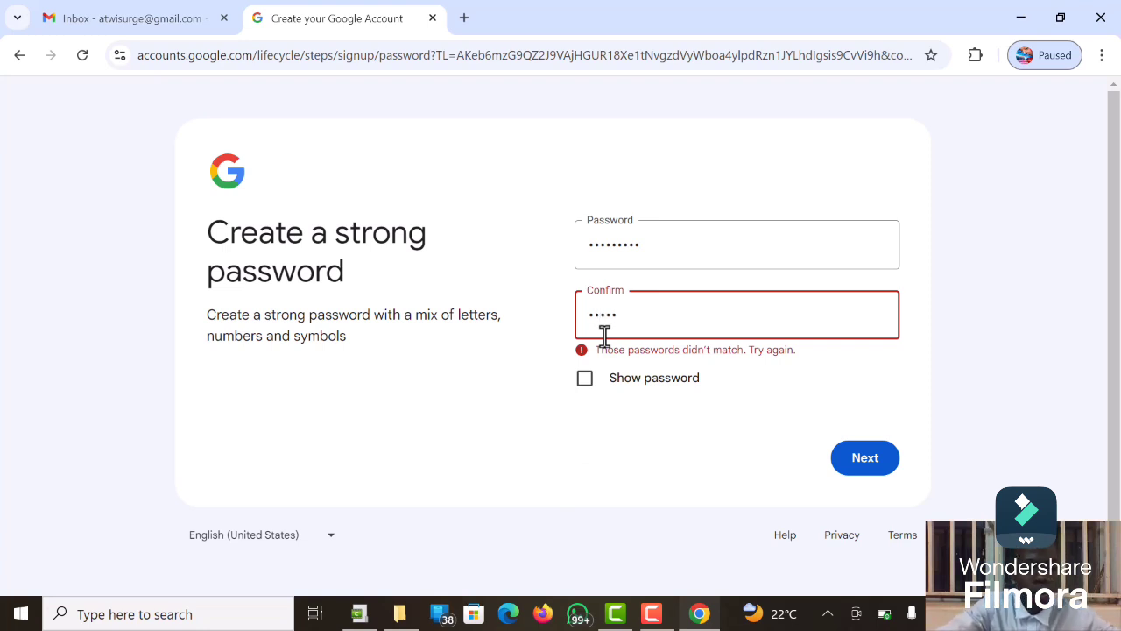
type("••")
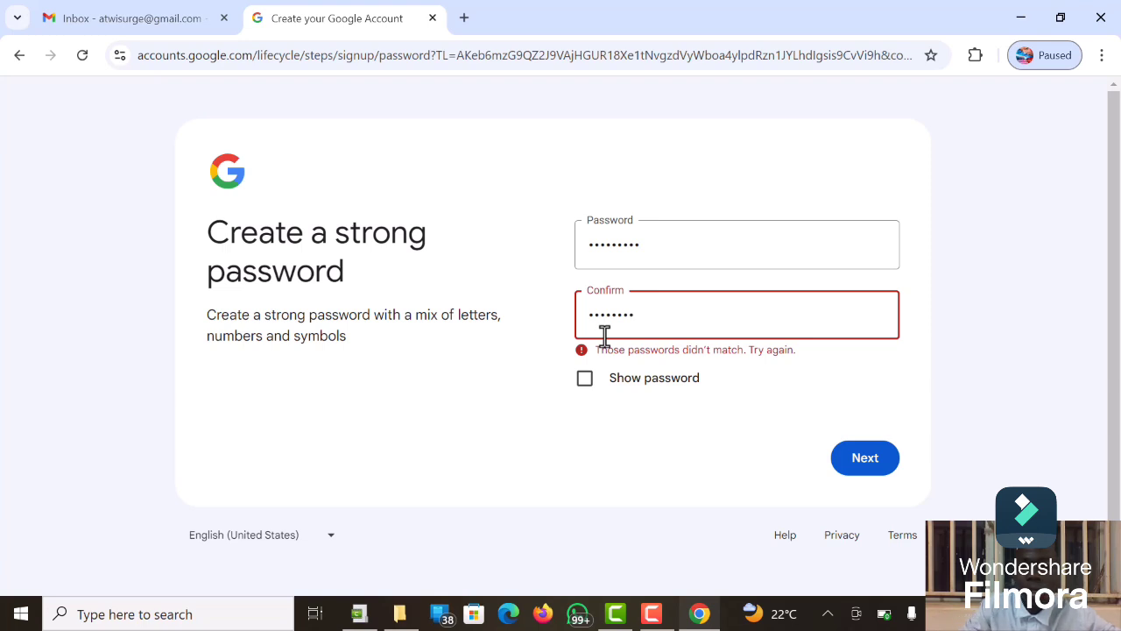
left_click(867, 473)
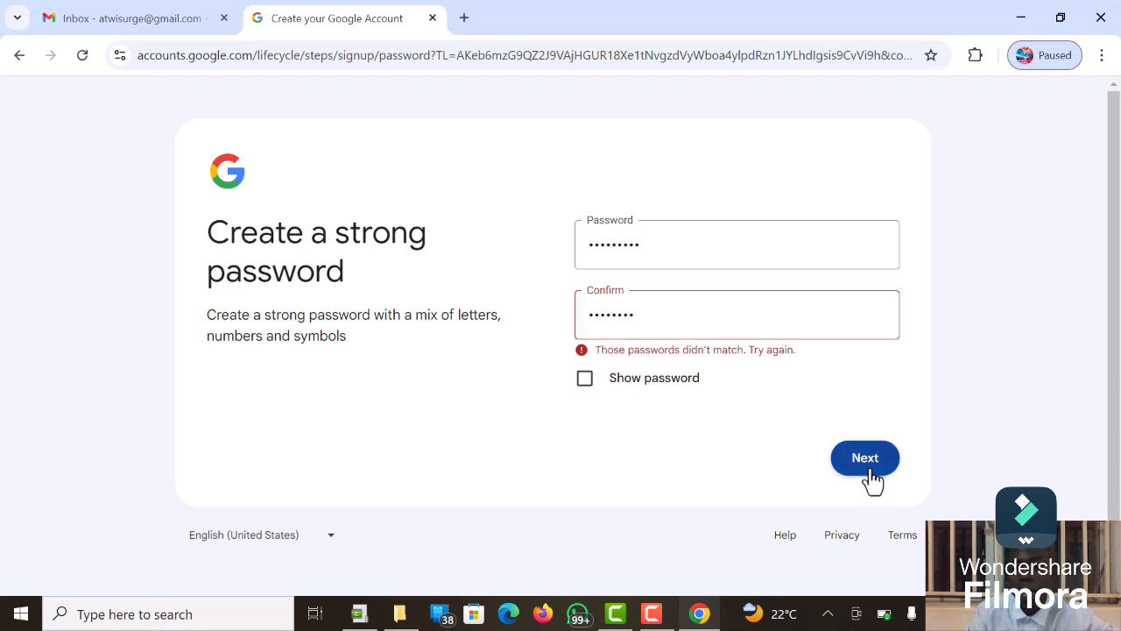
Step: Retype the confirmation with passwords visible, add the same final character to both fields, and submit
left_click(585, 379)
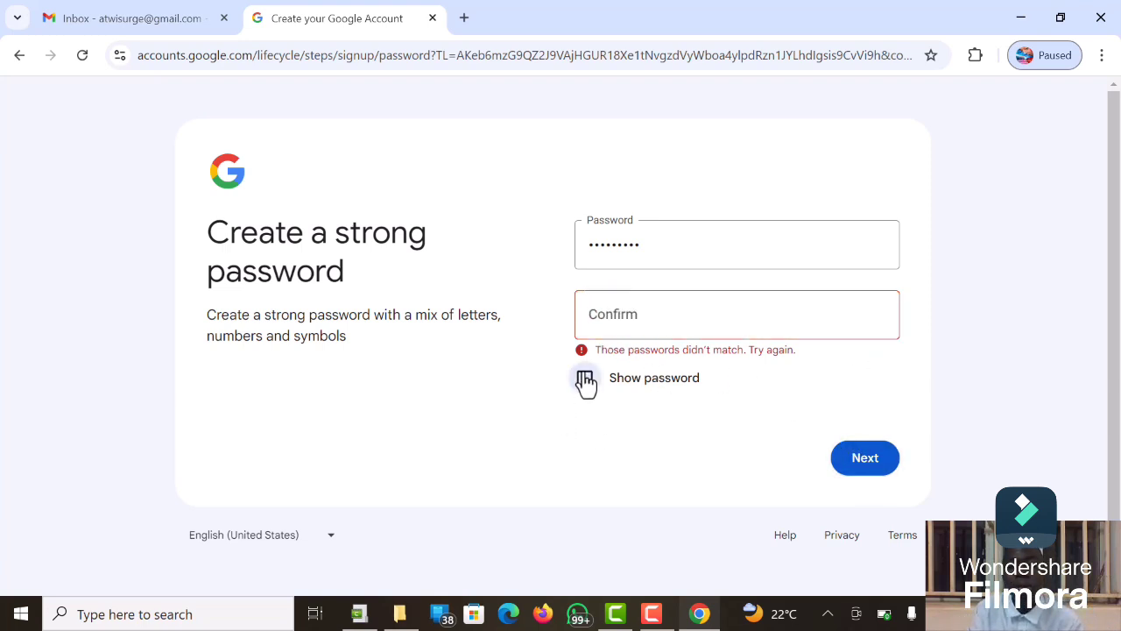
left_click(656, 245)
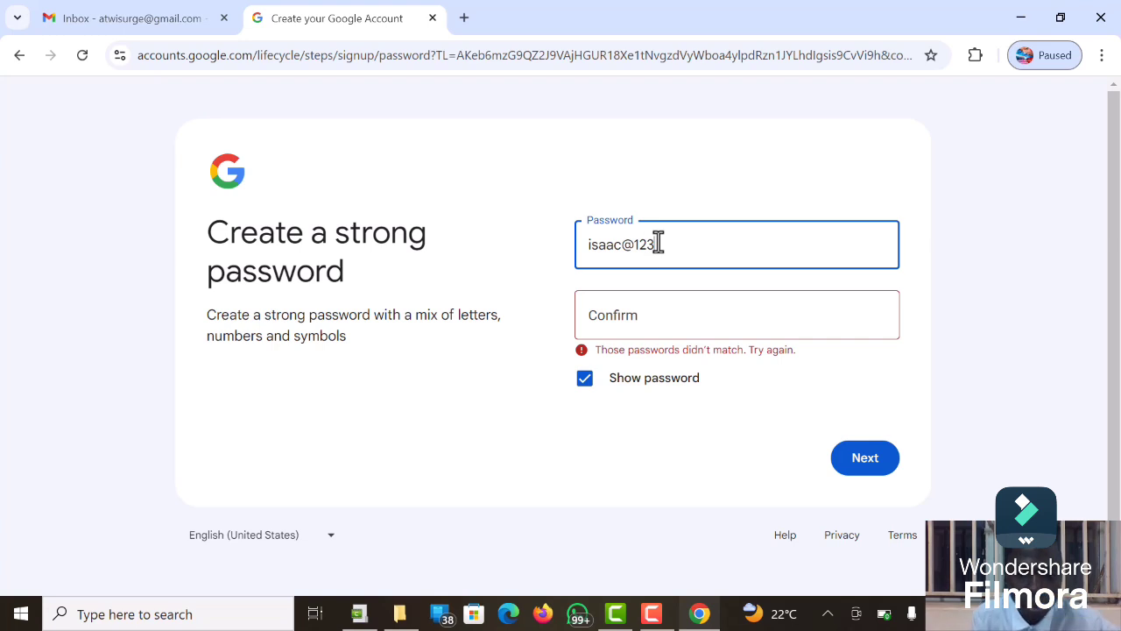
left_click(654, 322)
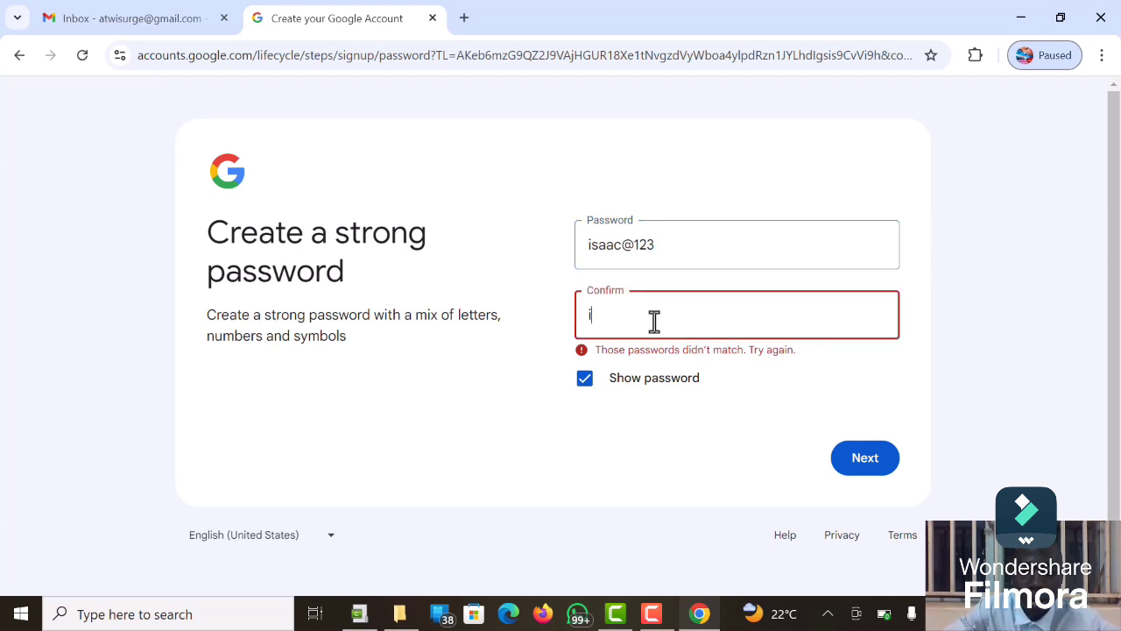
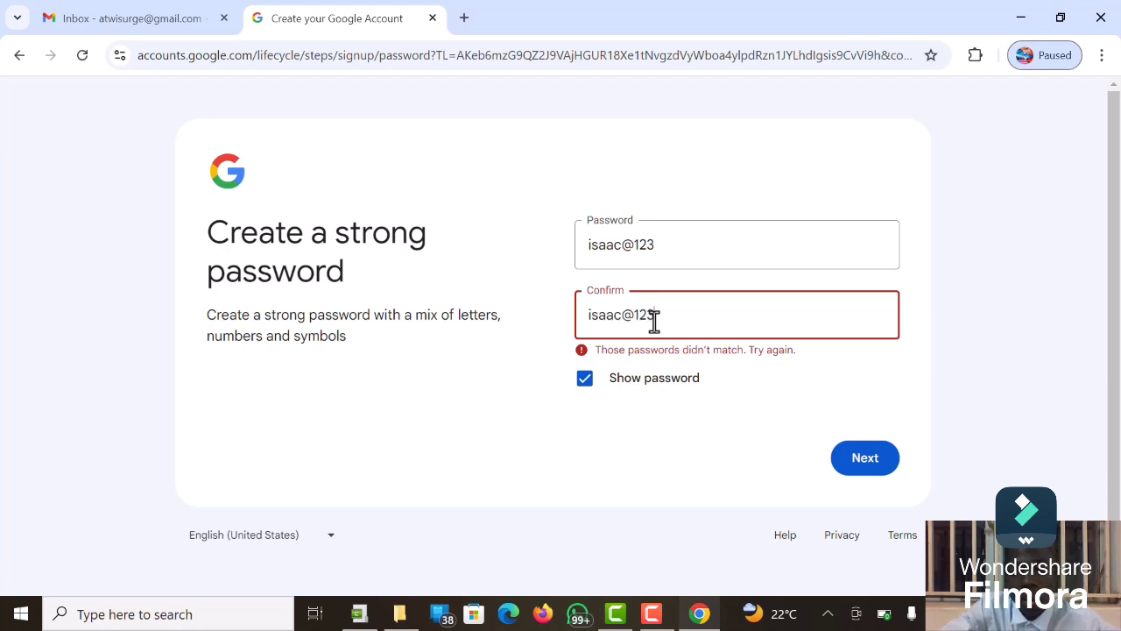
left_click(584, 388)
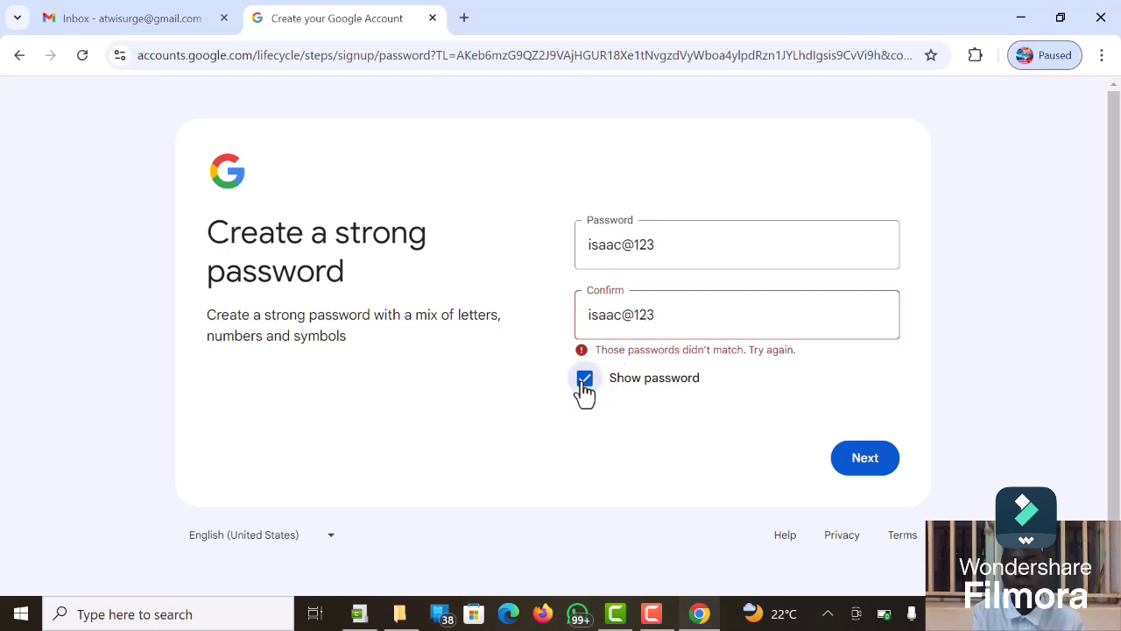
left_click(650, 251)
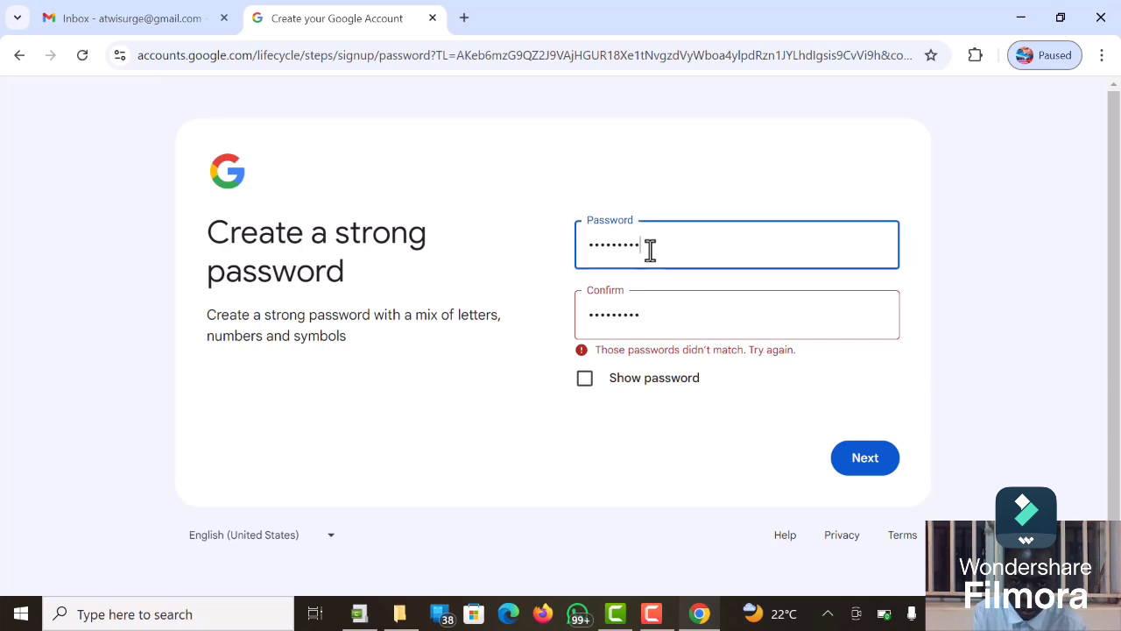
type("1")
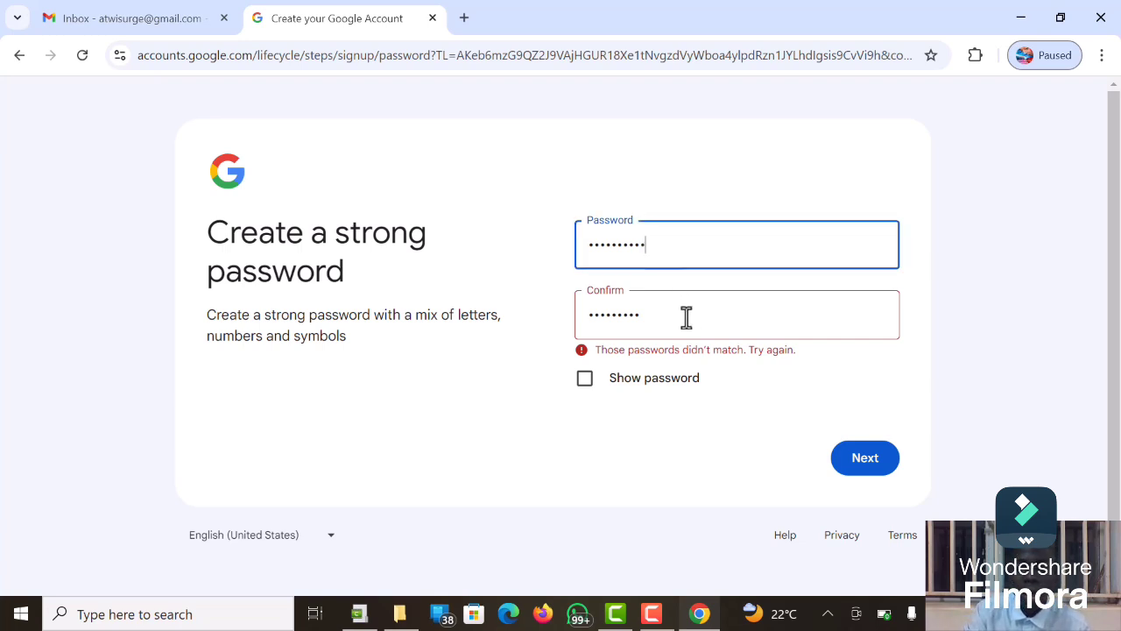
left_click(658, 317)
type("1")
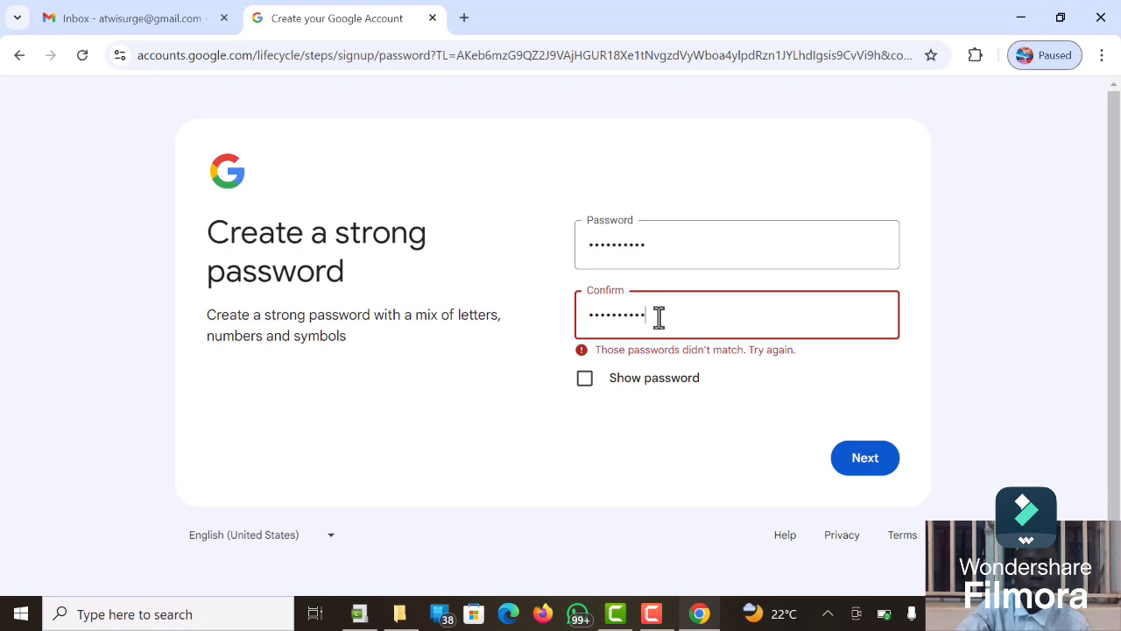
left_click(844, 464)
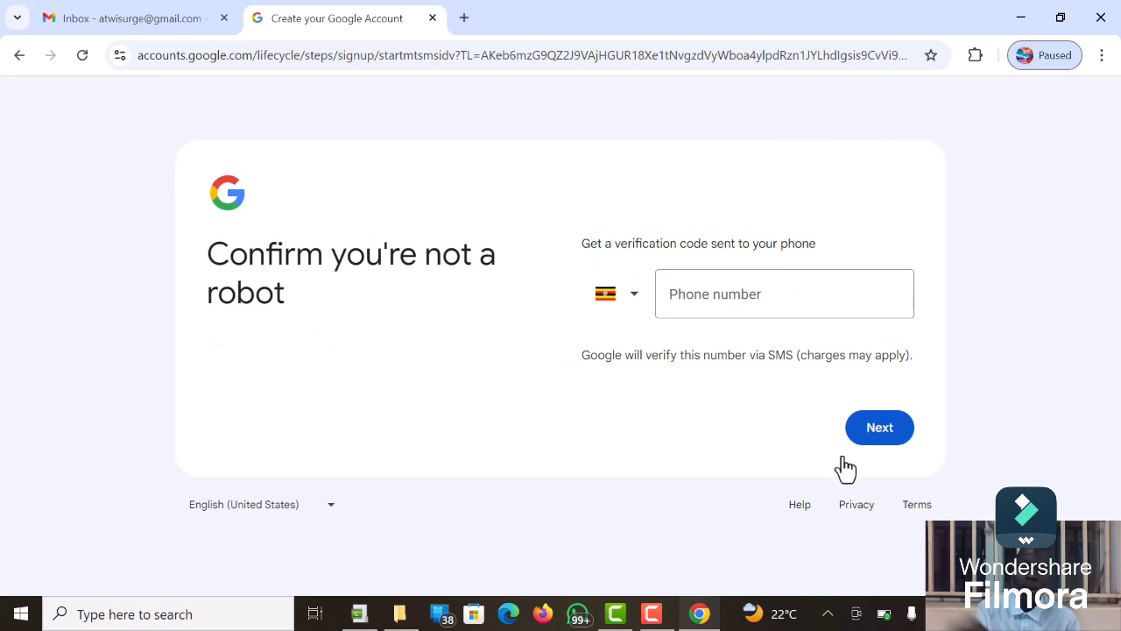
Step: Keep Uganda as the country and submit a phone number for verification
left_click(747, 303)
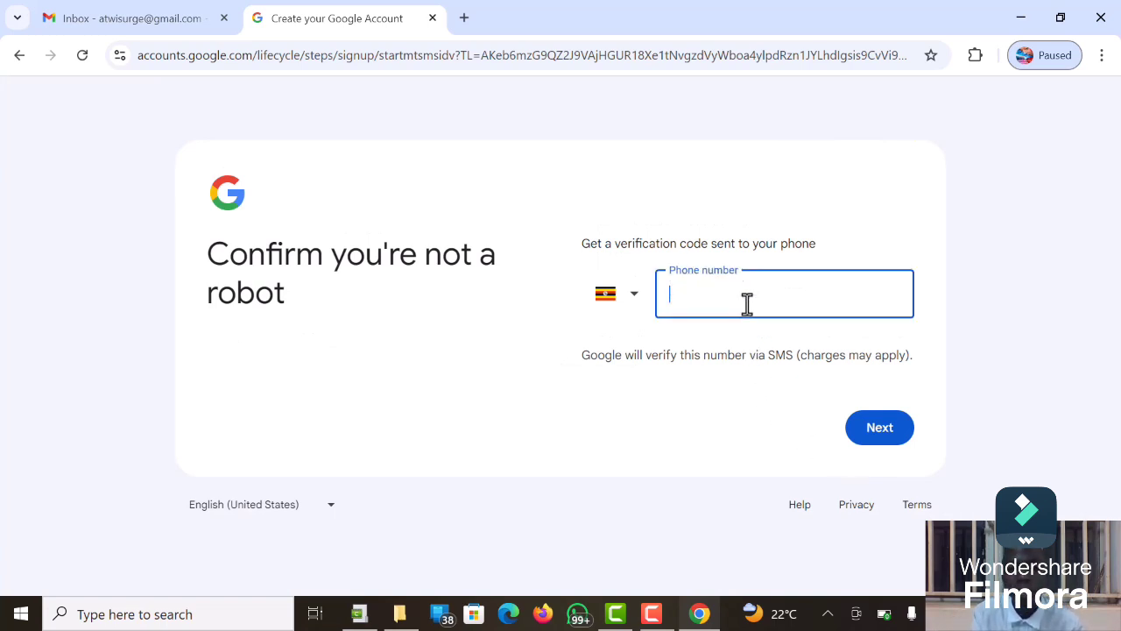
left_click(638, 302)
left_click(638, 302)
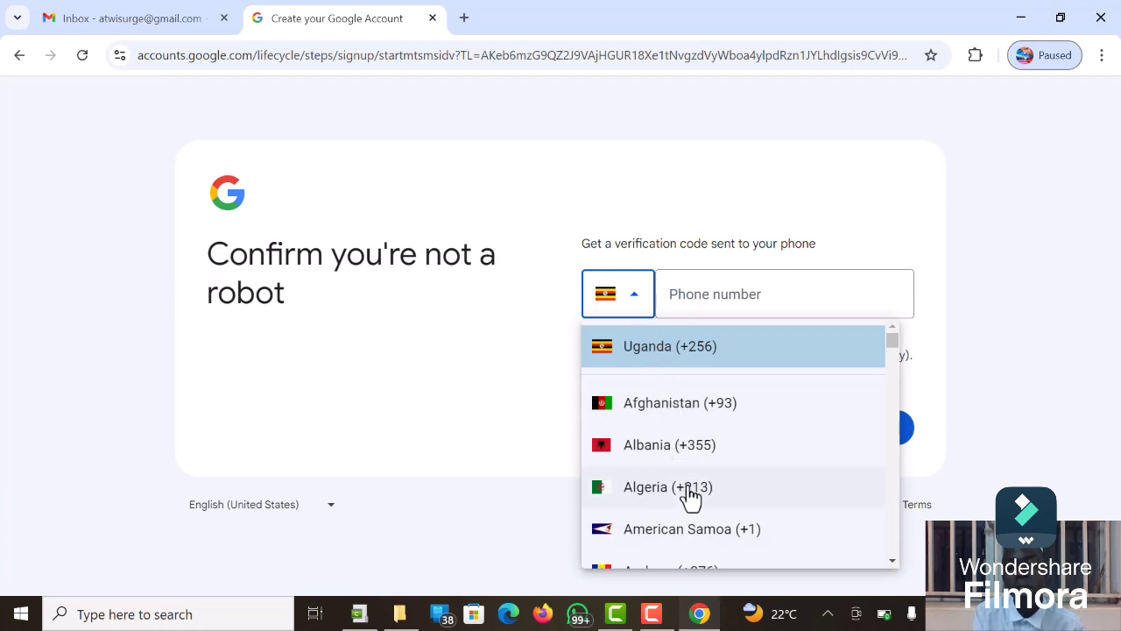
left_click(634, 295)
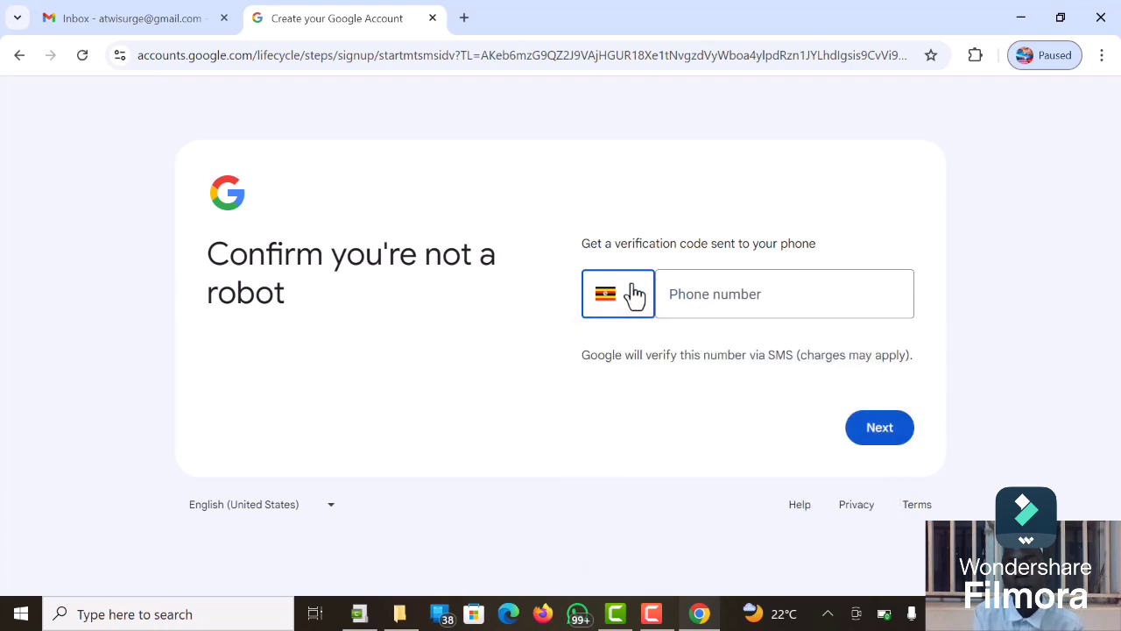
left_click(690, 298)
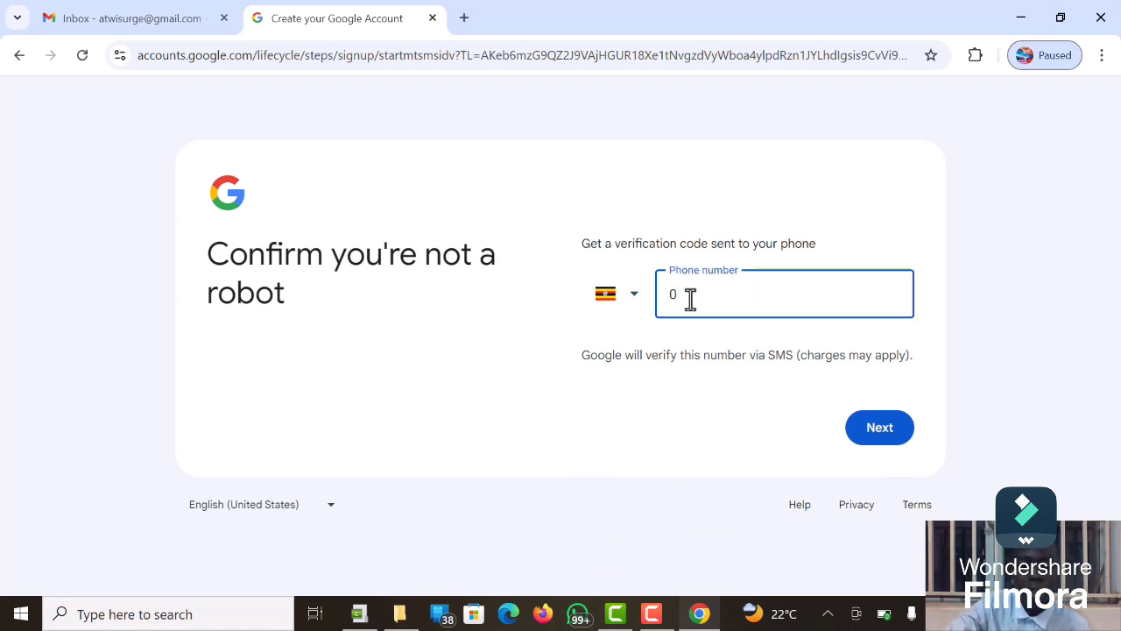
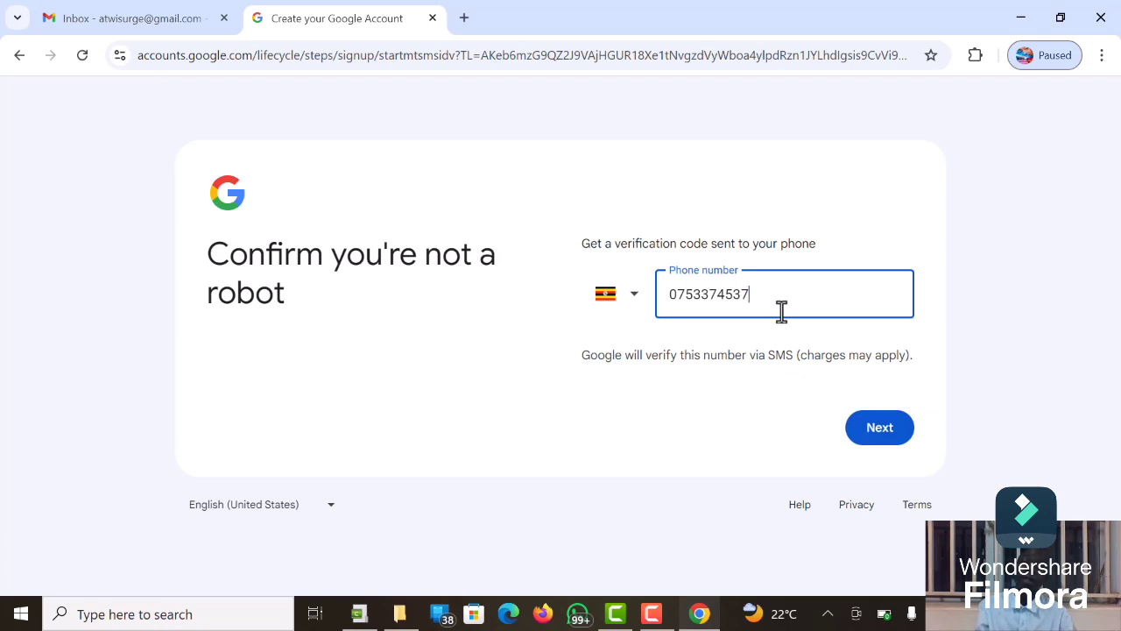
left_click(880, 432)
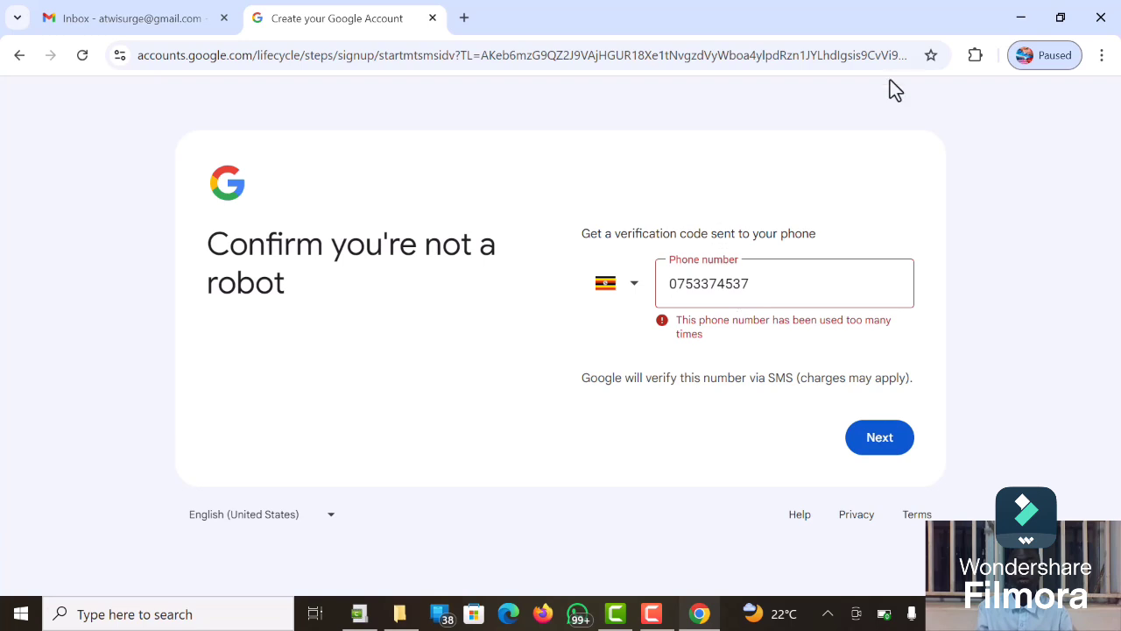
Step: Replace the rejected phone number with a different one and submit it
left_click(766, 281)
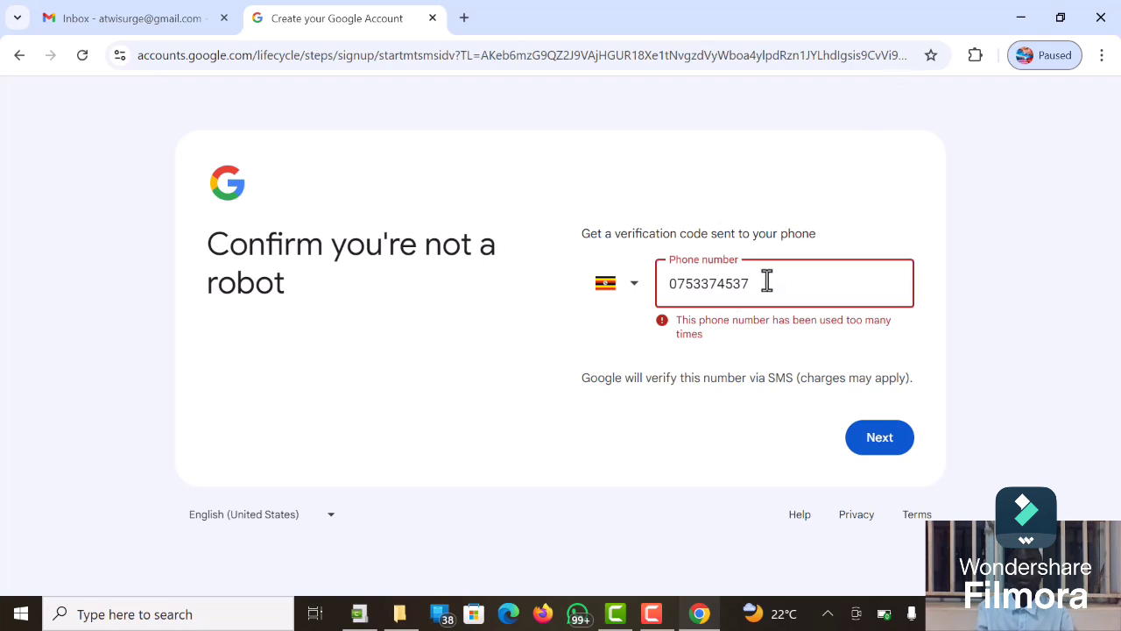
key("BackSpace")
key("BackSpace")
key("BackSpace")
key("BackSpace")
key("BackSpace")
key("BackSpace")
key("BackSpace")
key("BackSpace")
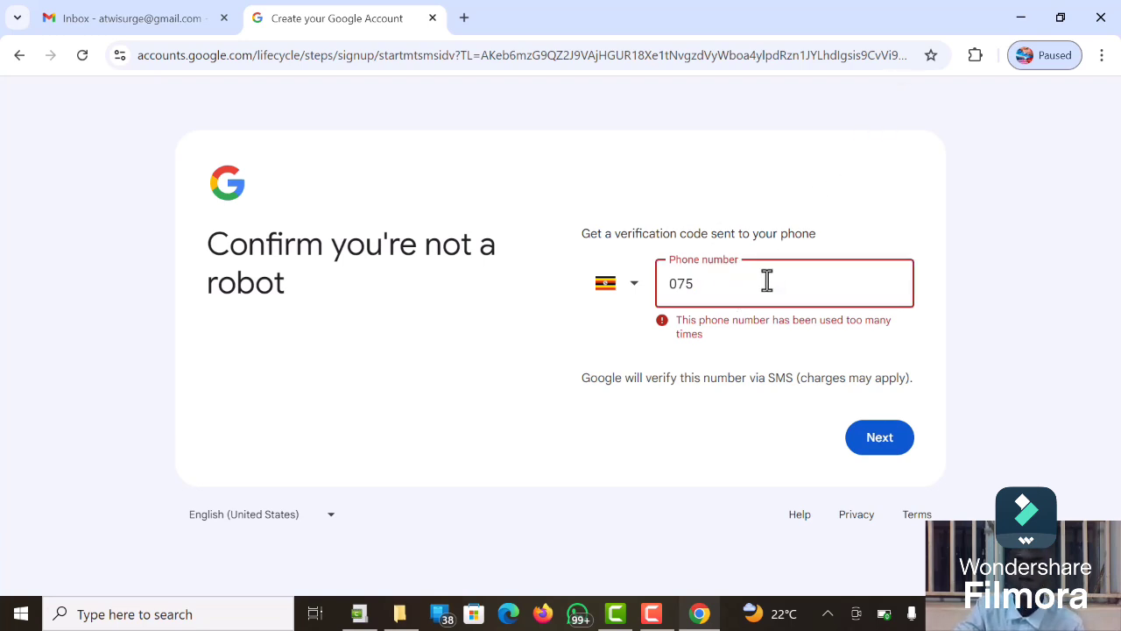
type("6")
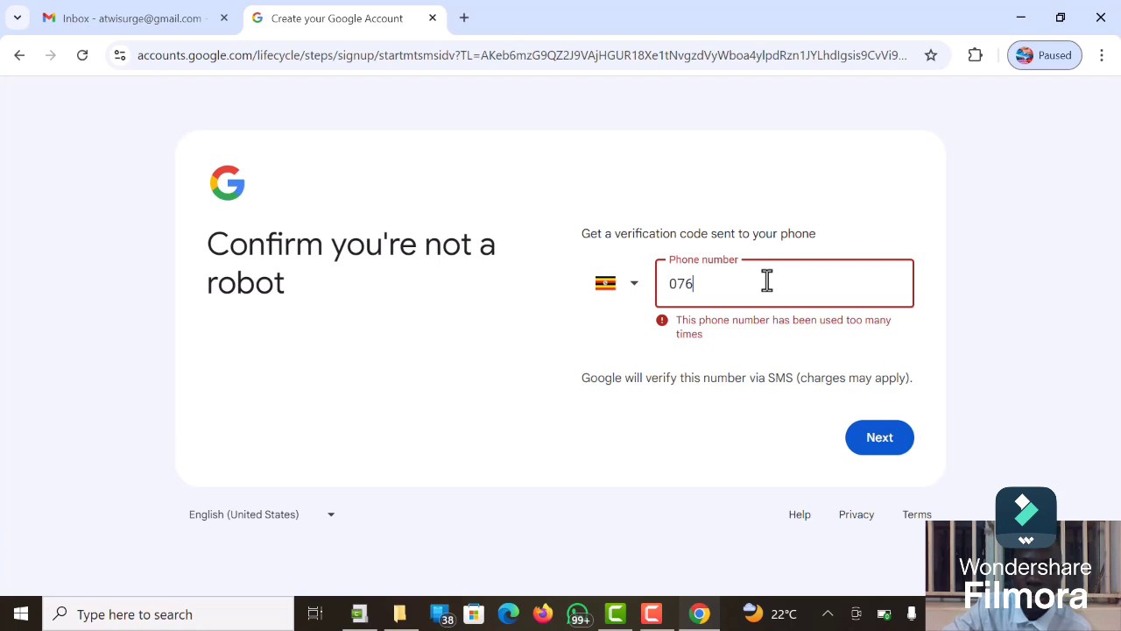
type("079")
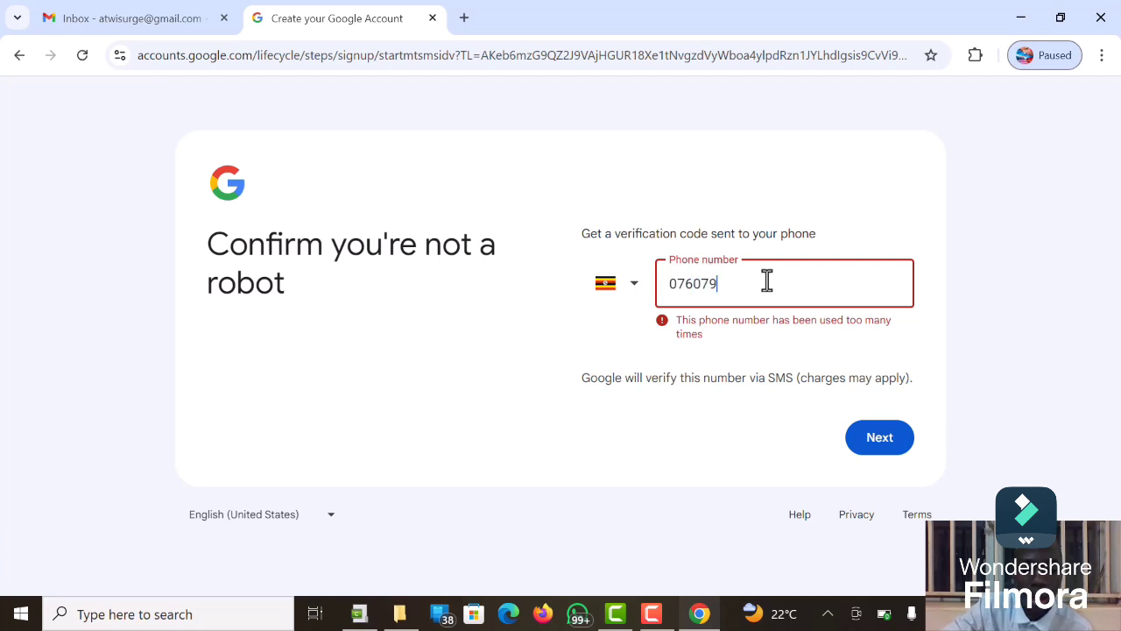
type("15")
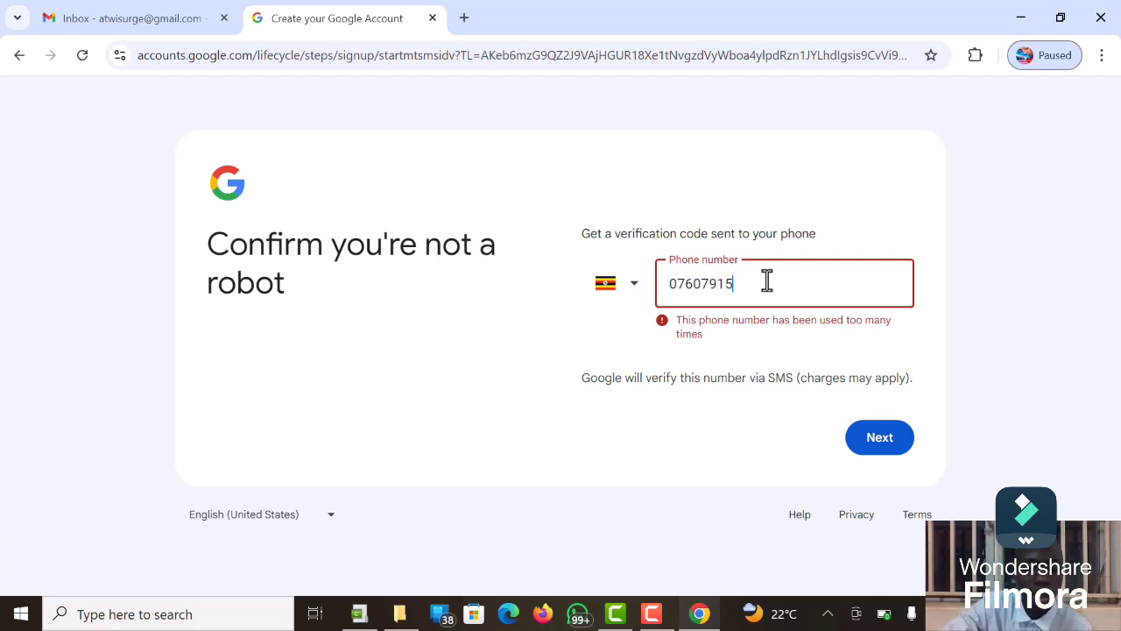
type("37")
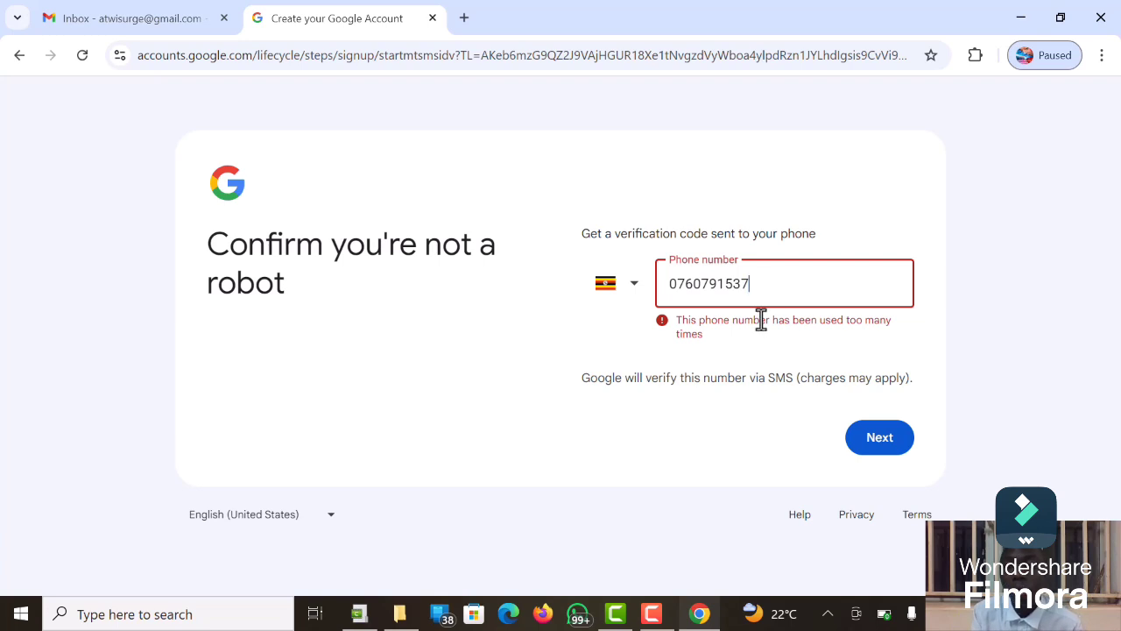
left_click(865, 445)
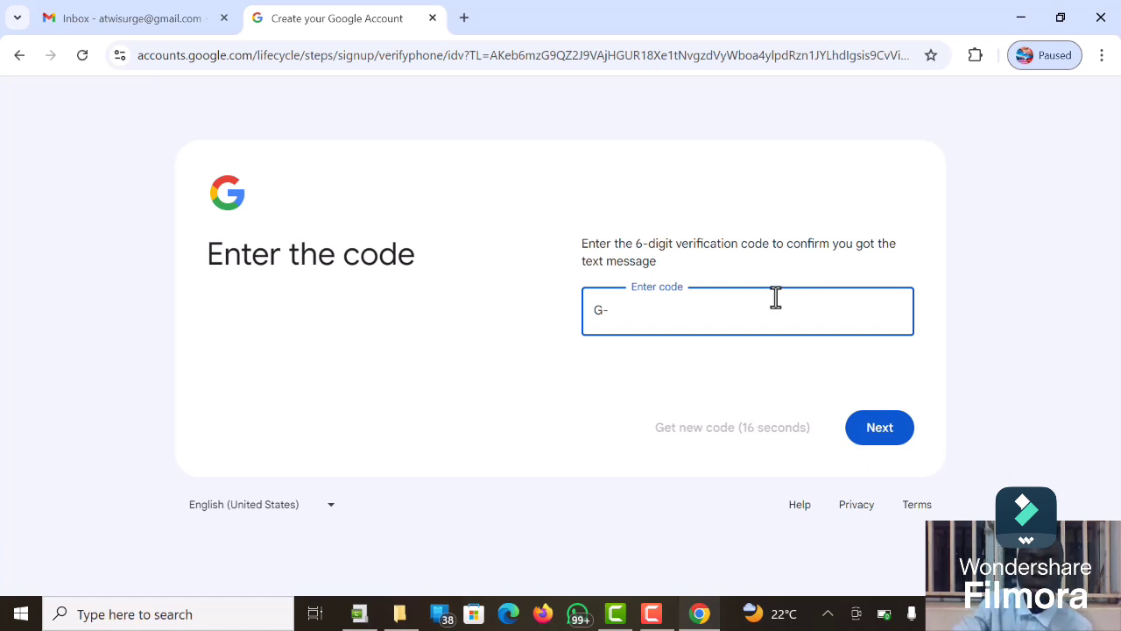
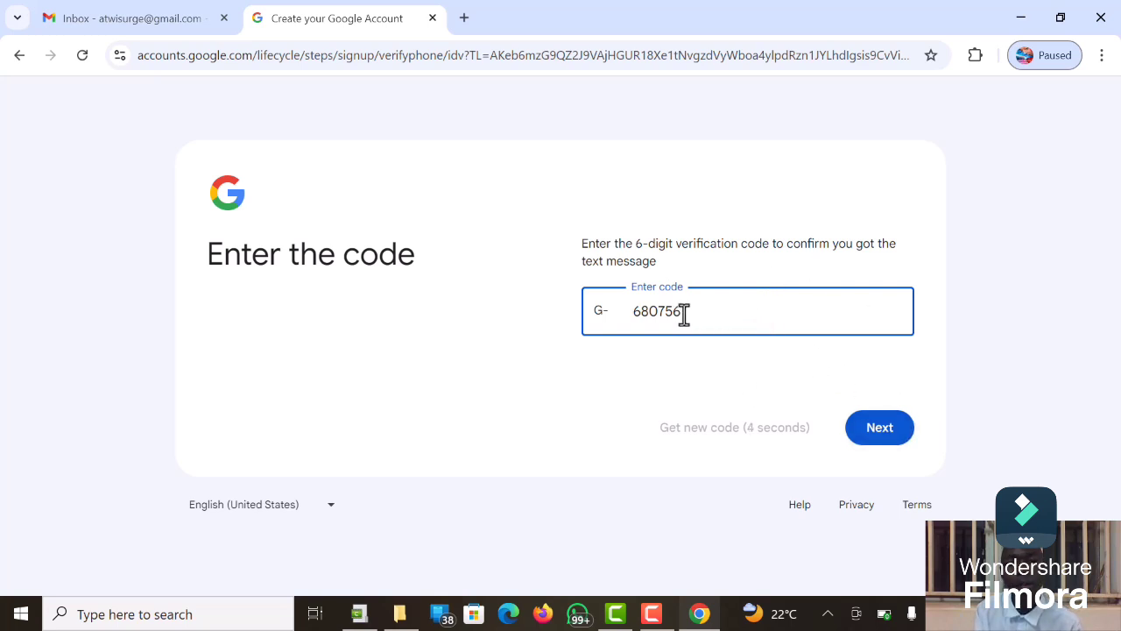
Step: Enter the 6-digit verification code received by text and submit it
left_click(876, 428)
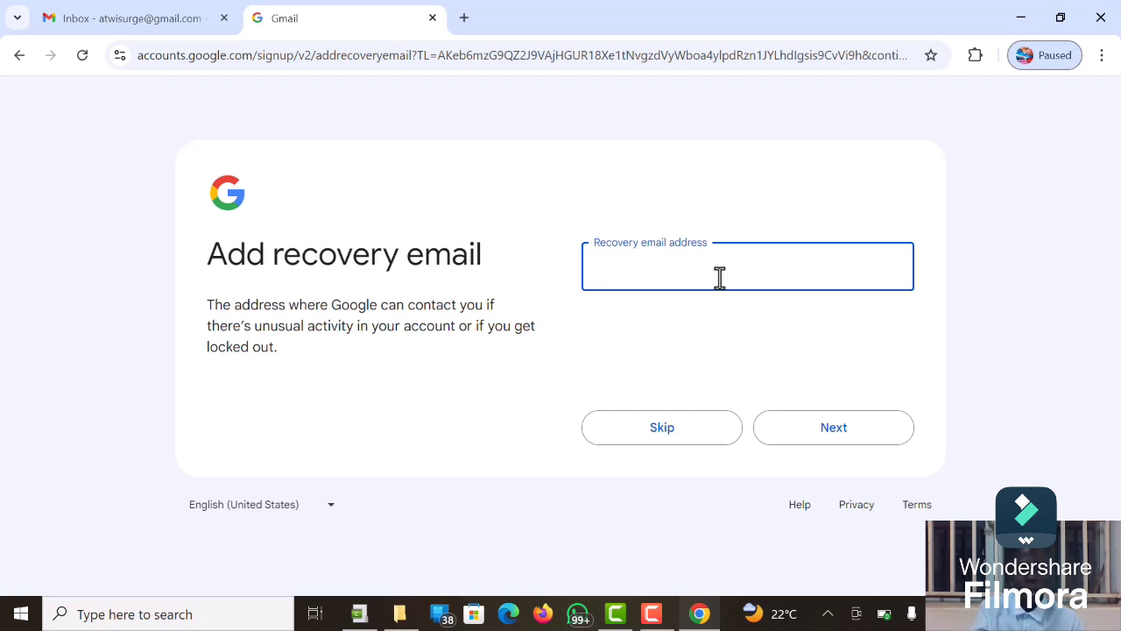
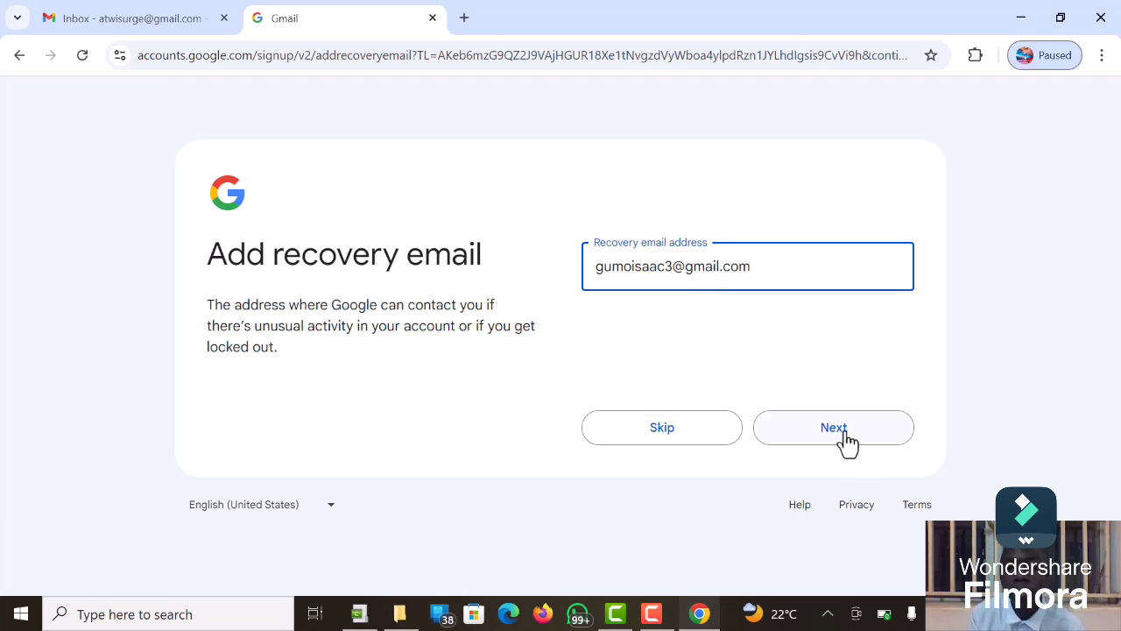
left_click(845, 434)
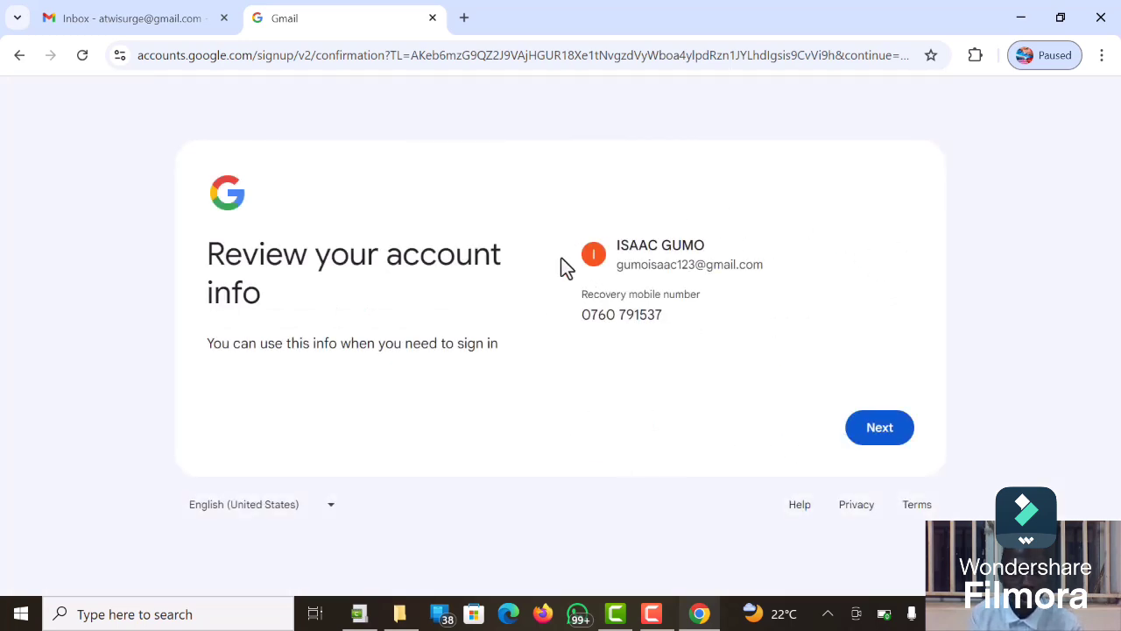
Step: Confirm the reviewed account info and accept Google's Privacy and Terms to create the account
left_click(879, 429)
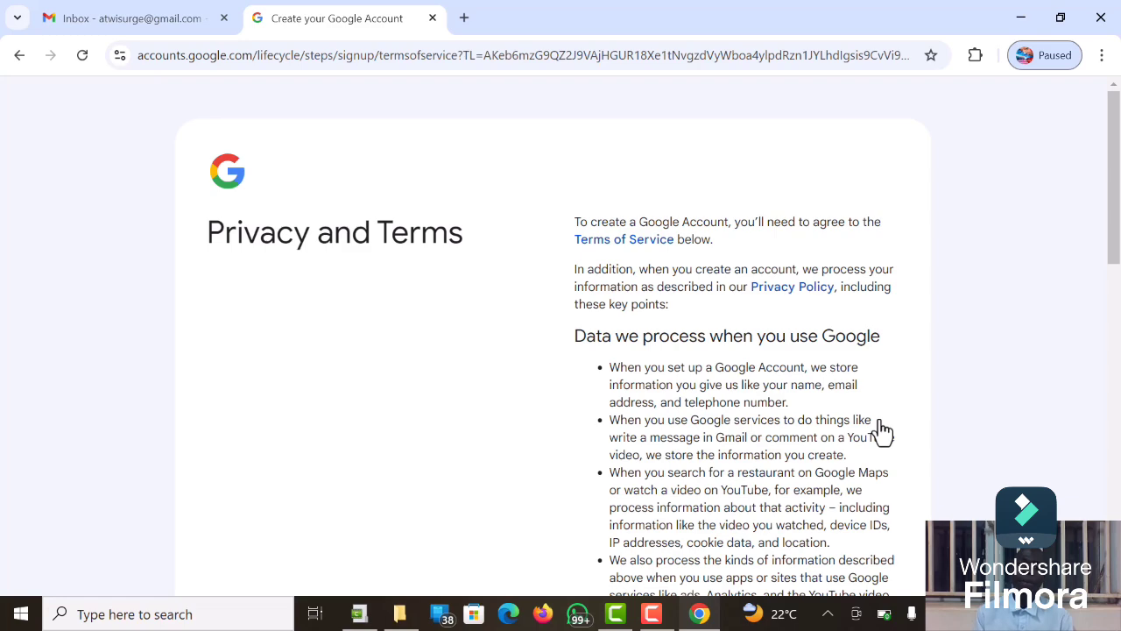
left_click(1116, 326)
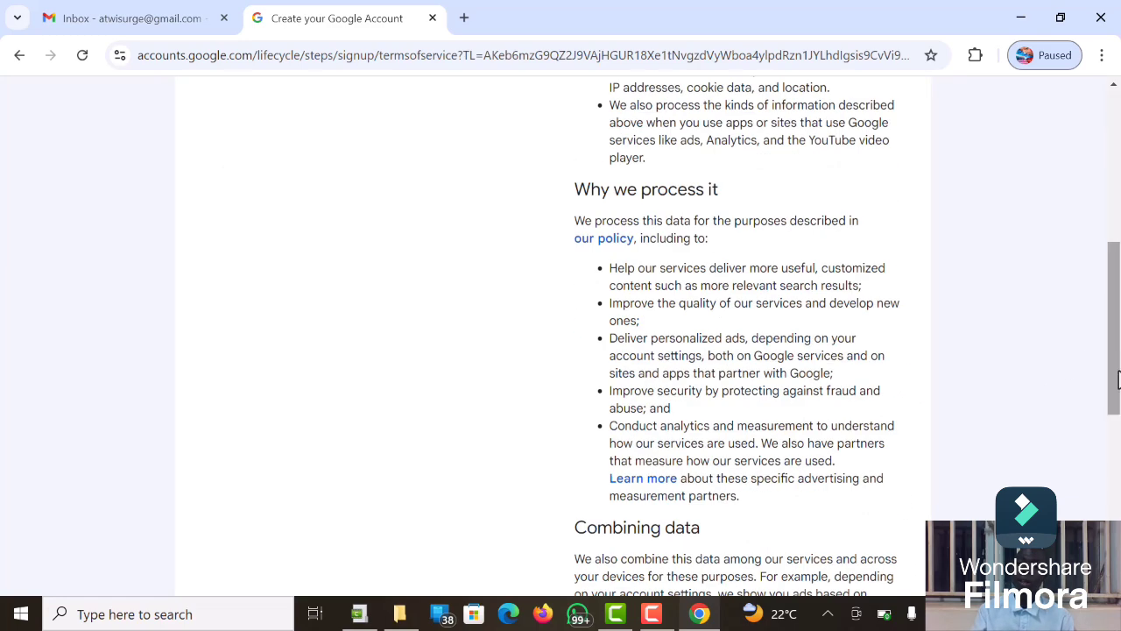
left_click(1112, 448)
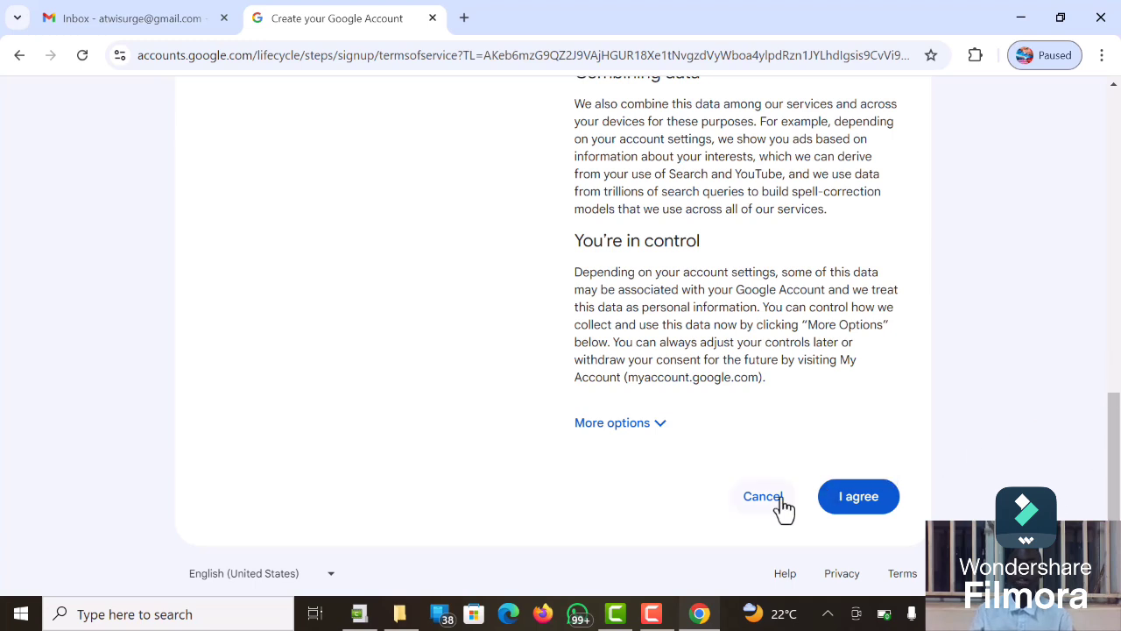
left_click(855, 508)
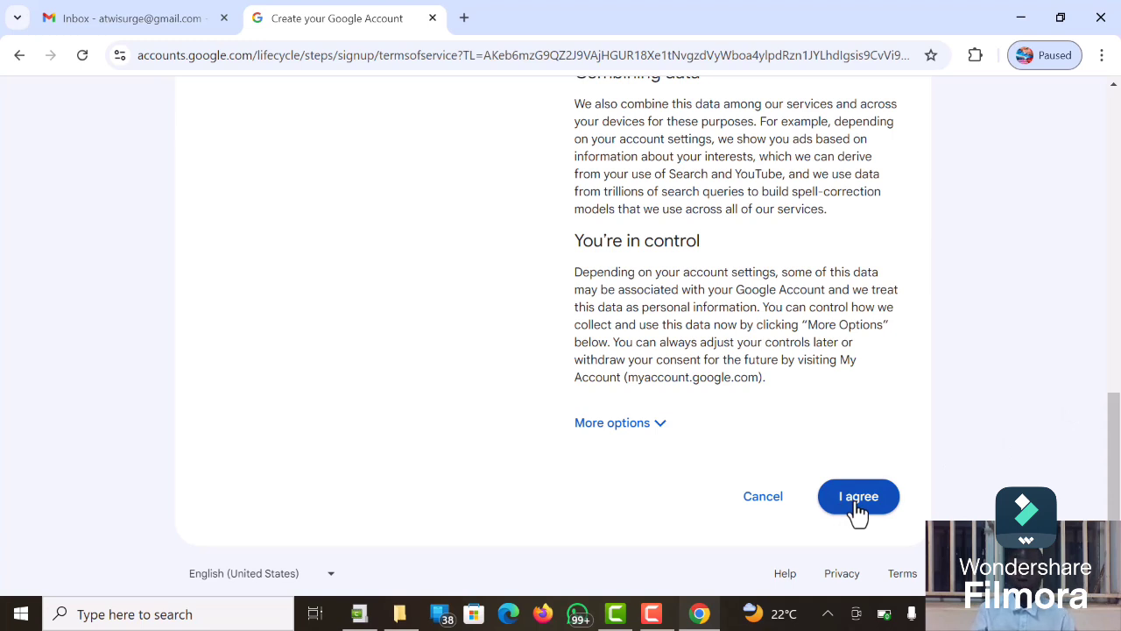
left_click(857, 496)
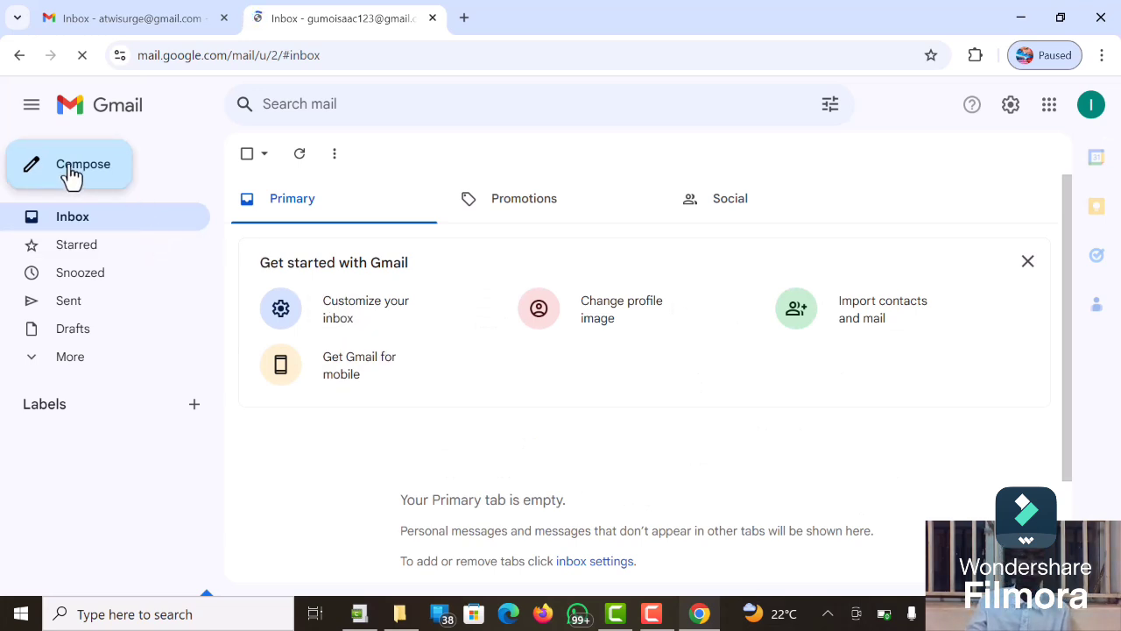
left_click(84, 226)
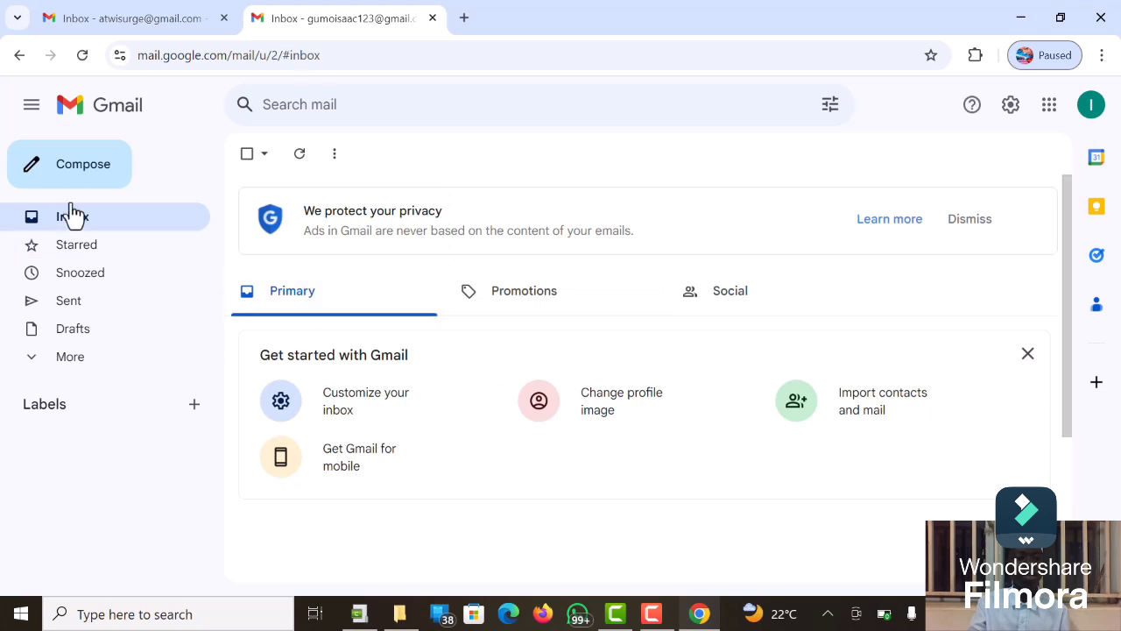
Step: View the Starred and Snoozed folders, then open two blank New Message windows
left_click(93, 257)
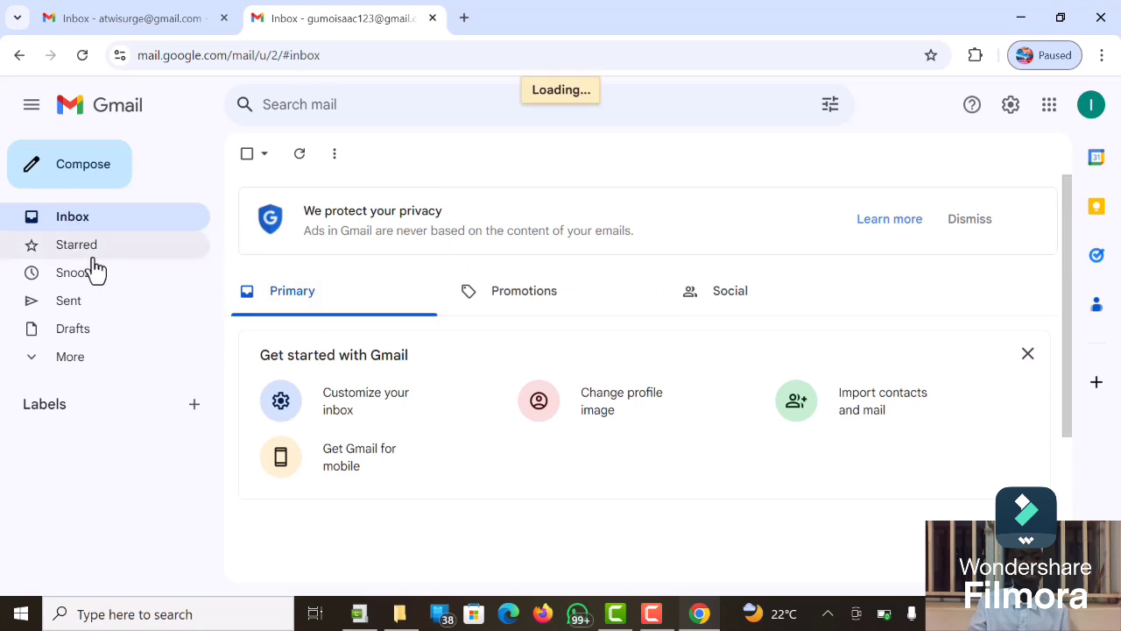
left_click(98, 279)
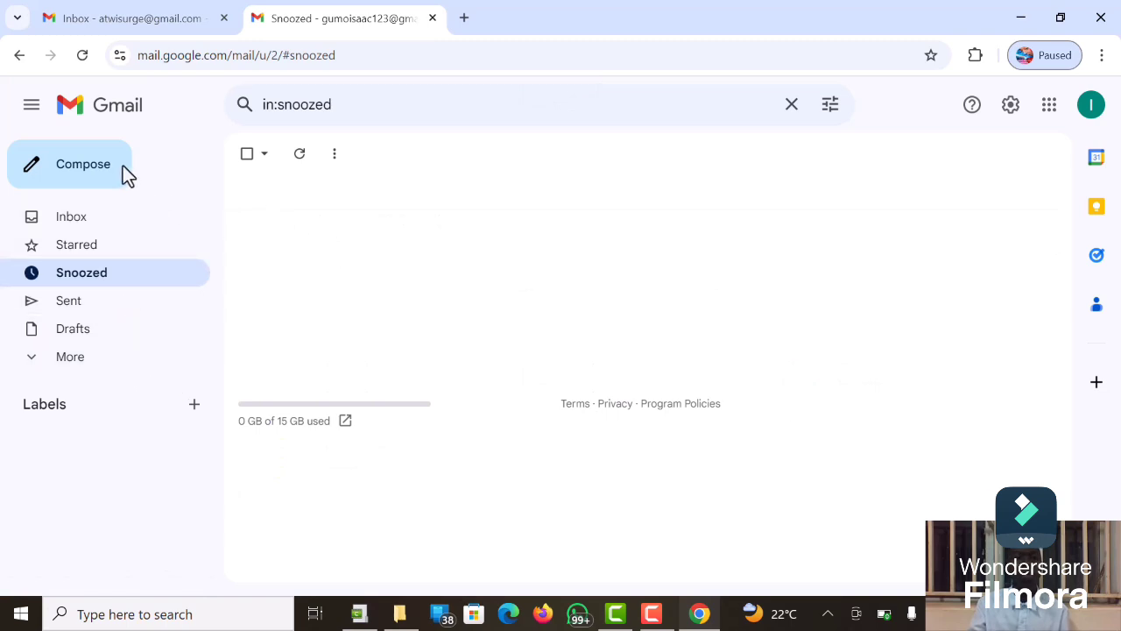
double_click(83, 167)
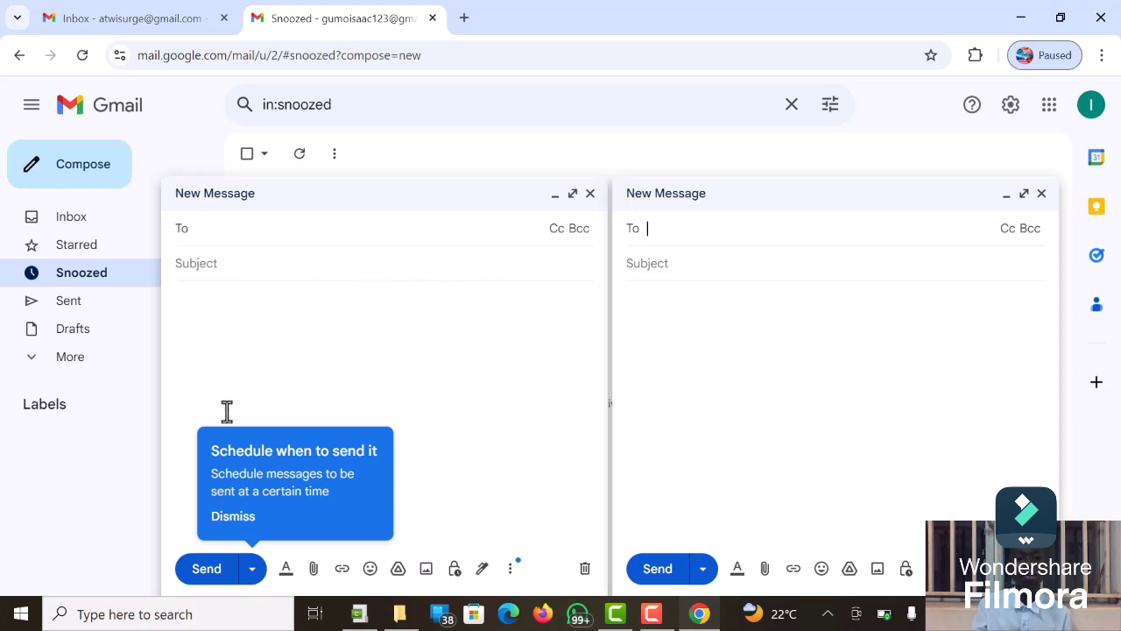
left_click(220, 306)
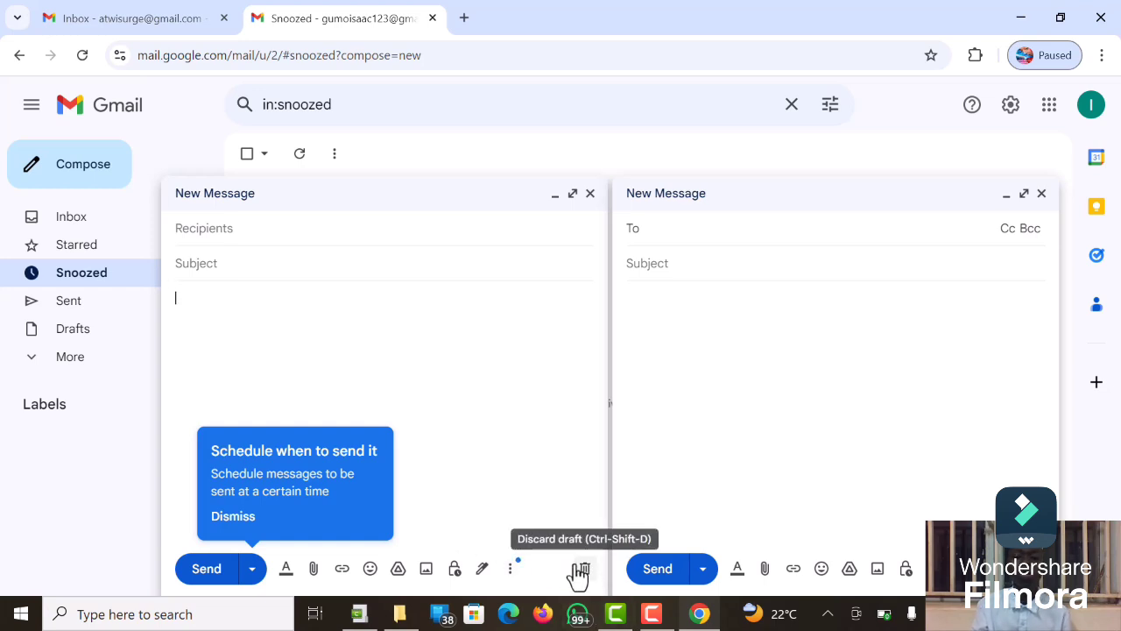
left_click(480, 394)
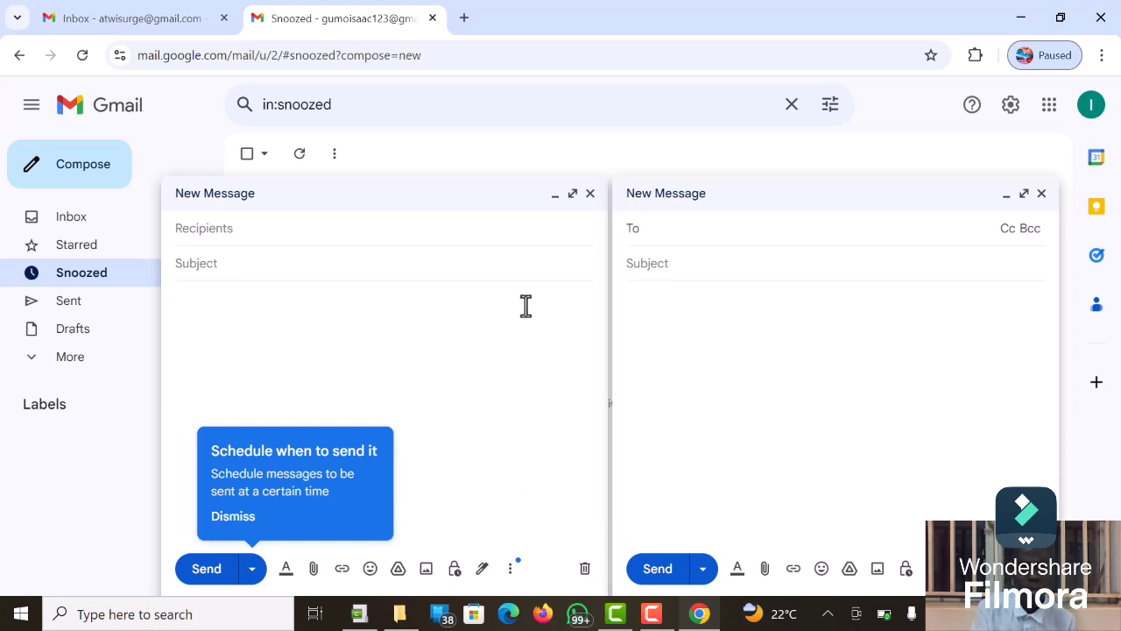
left_click(446, 233)
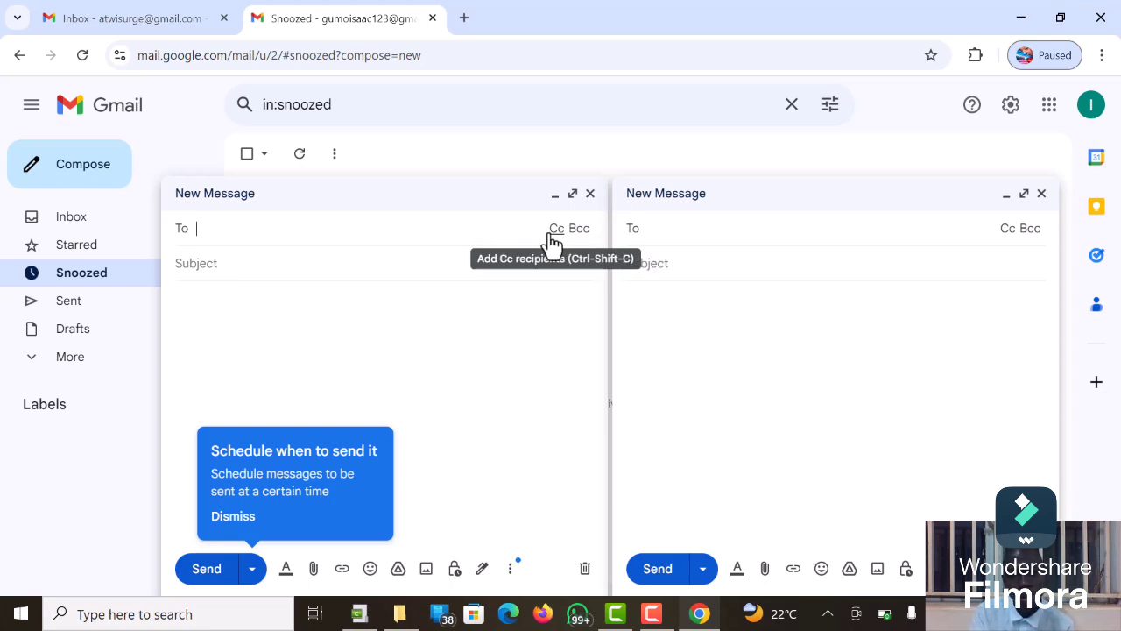
Step: Add empty Cc and Bcc lines to the left compose window
left_click(552, 229)
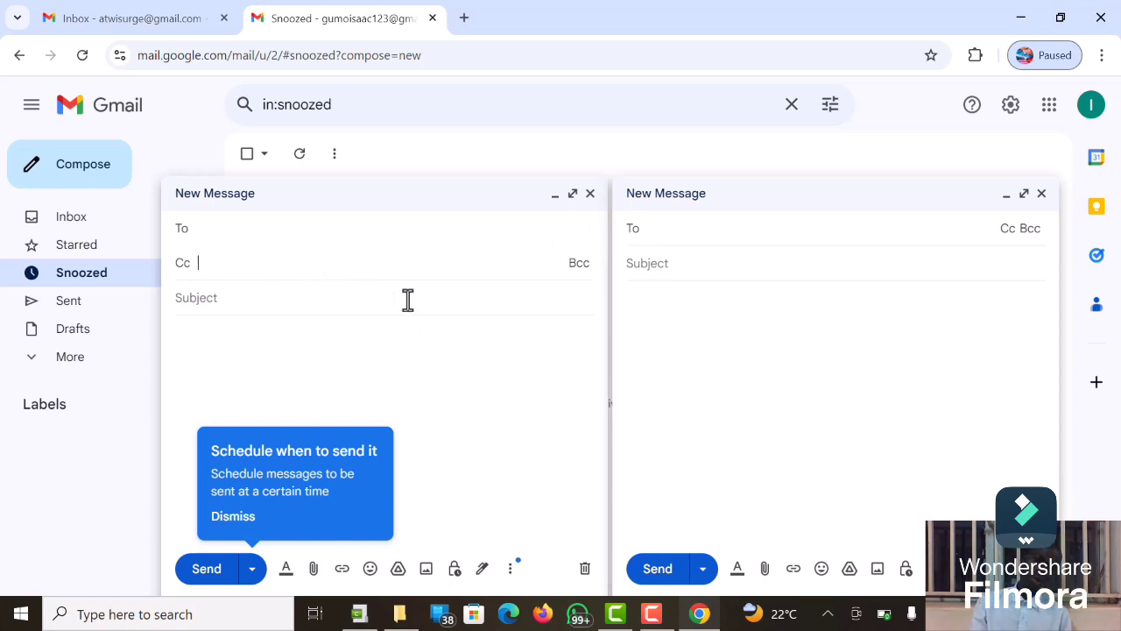
left_click(579, 264)
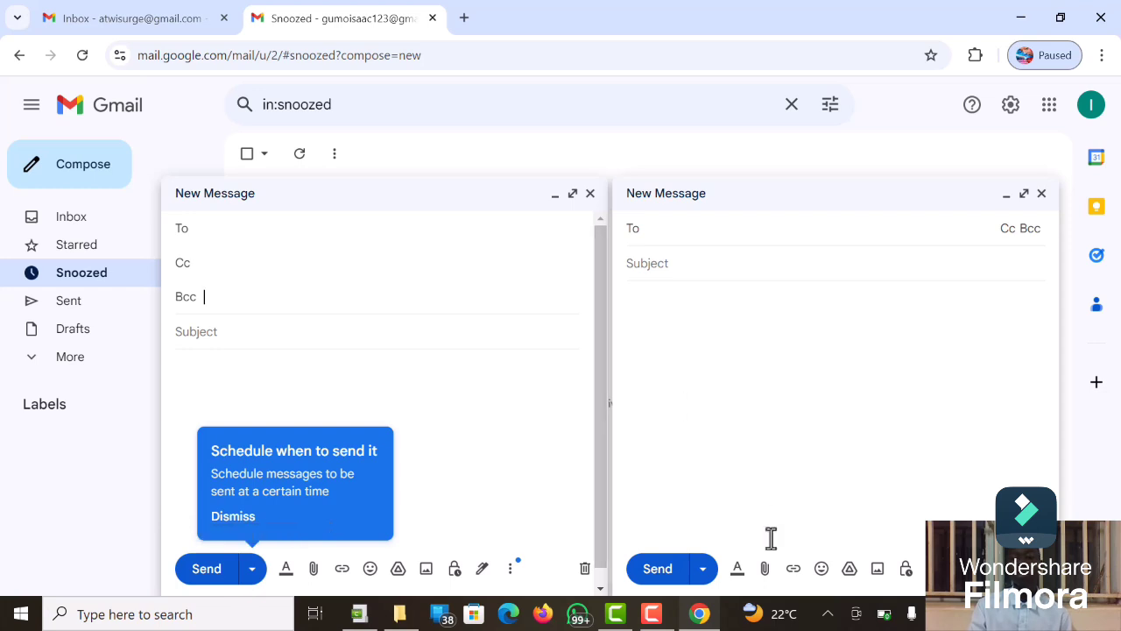
Step: Close both New Message drafts and open See all settings from the Settings gear
left_click(590, 193)
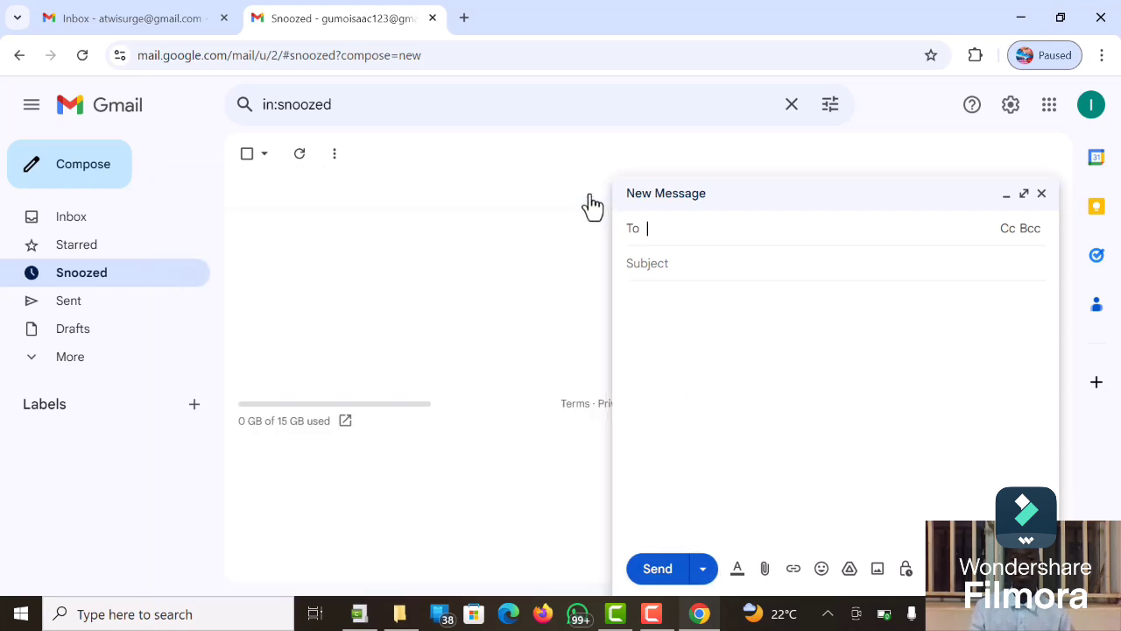
left_click(1042, 193)
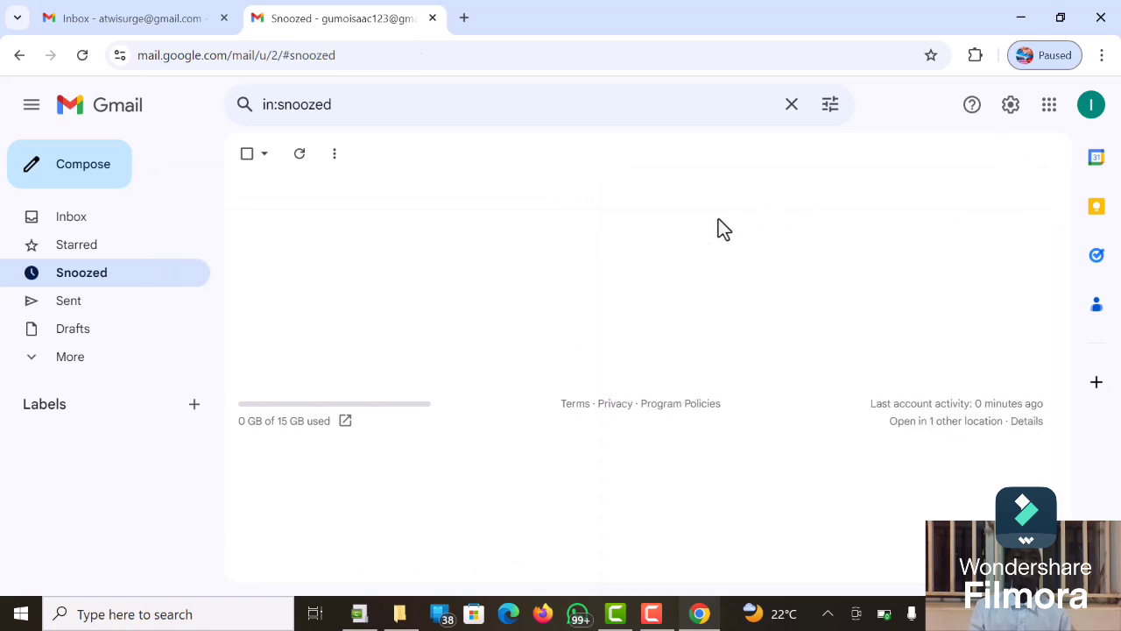
left_click(1007, 107)
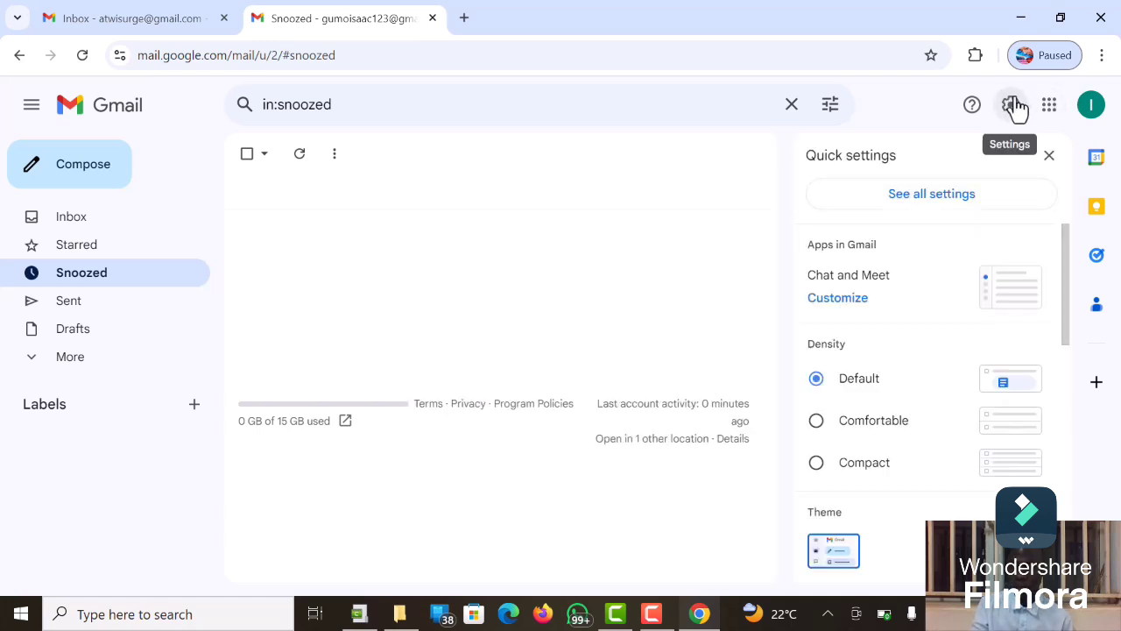
left_click(1017, 106)
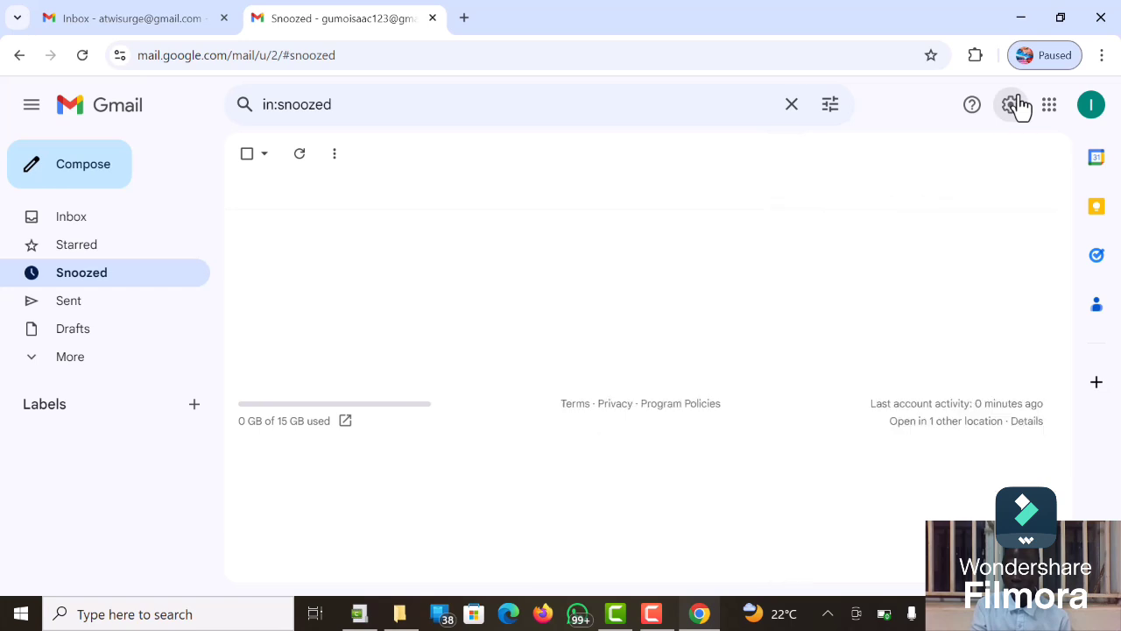
left_click(1019, 105)
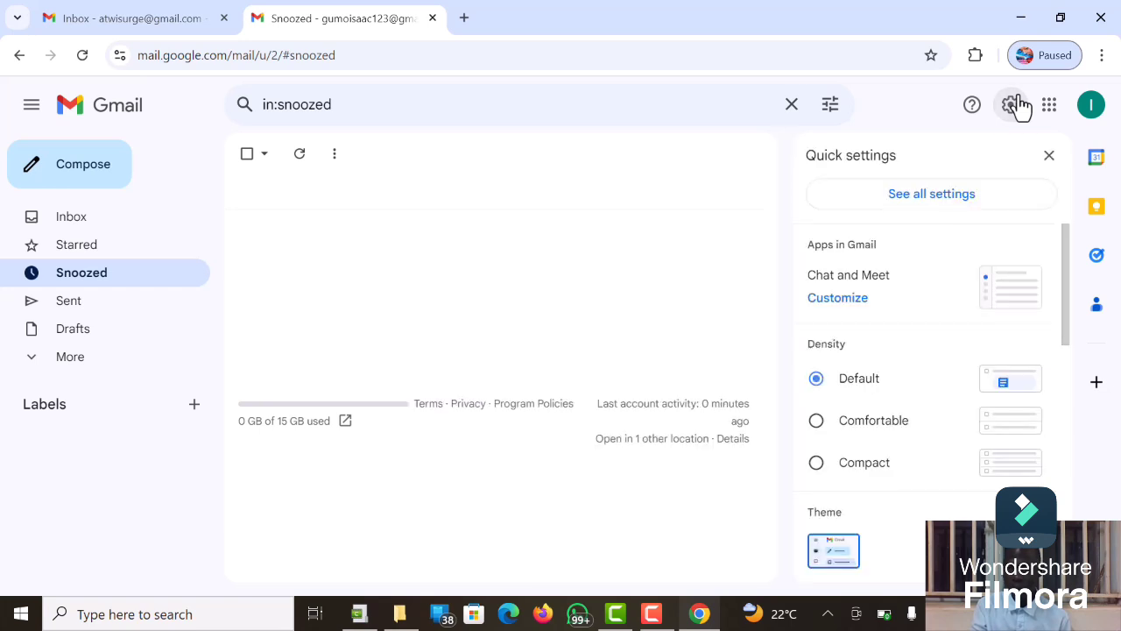
left_click(933, 196)
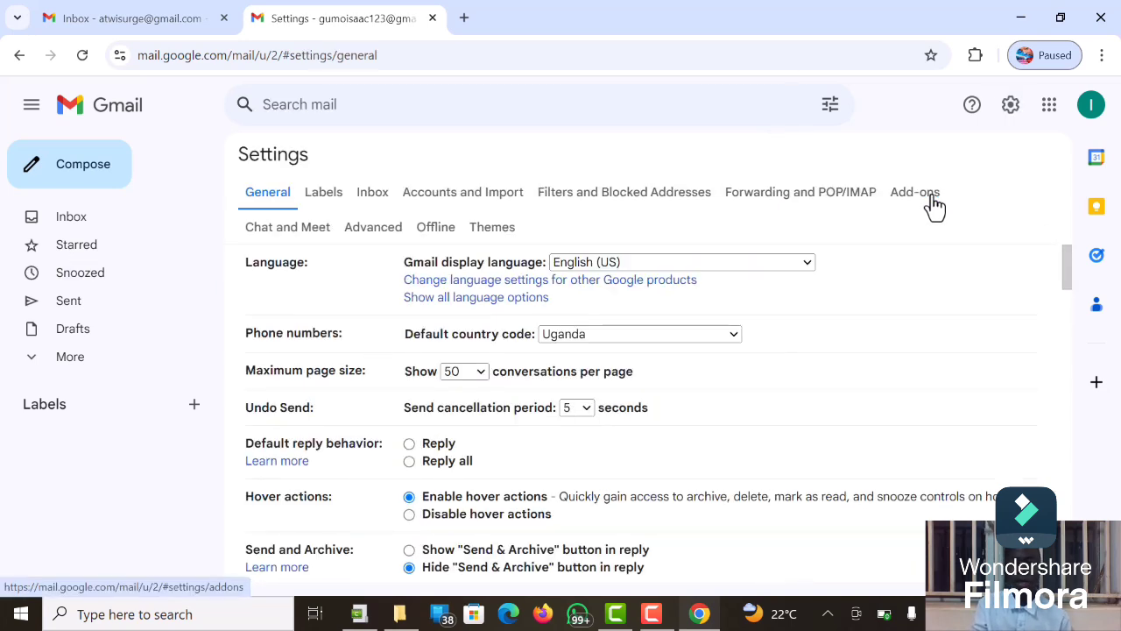
Step: Scroll down to the empty Signature section and choose Create new
left_click(1064, 380)
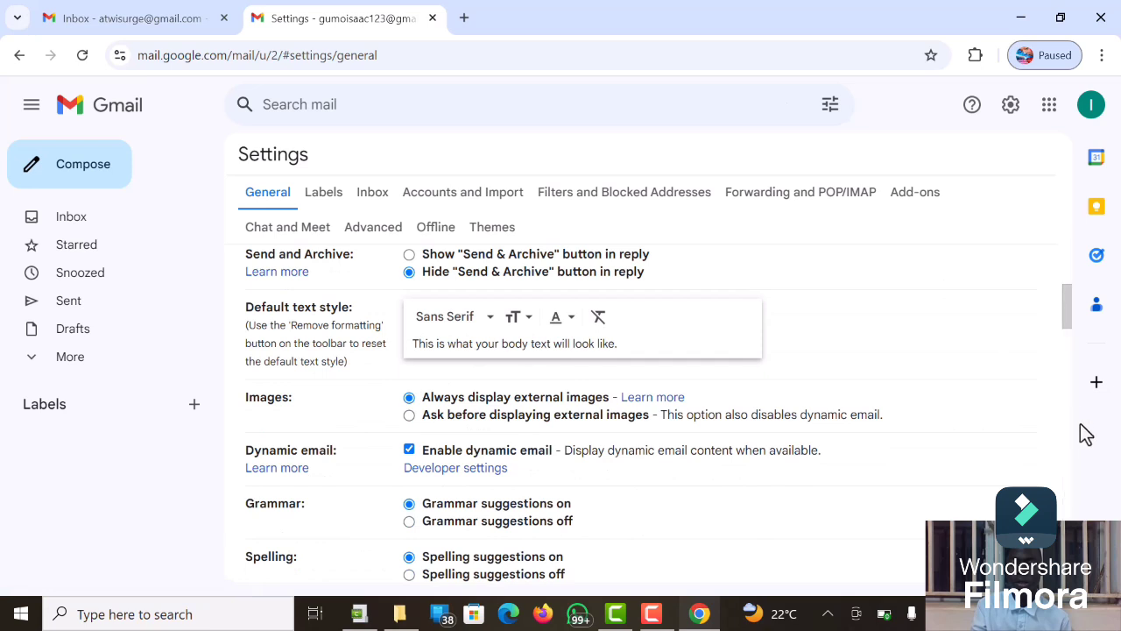
left_click(1068, 471)
left_click(1069, 471)
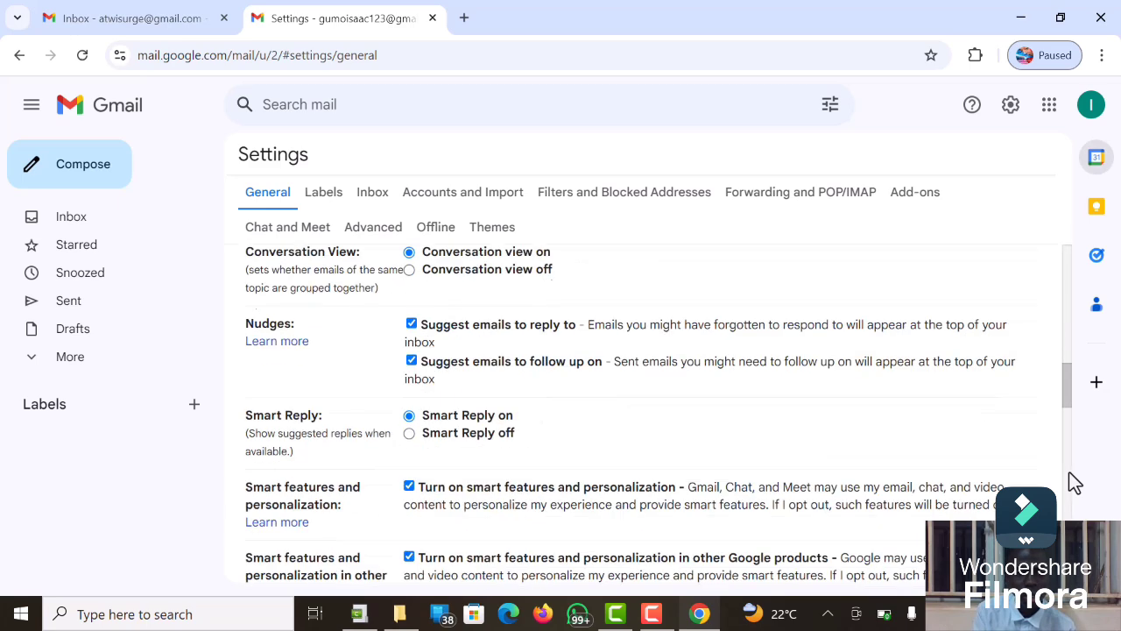
left_click(1068, 471)
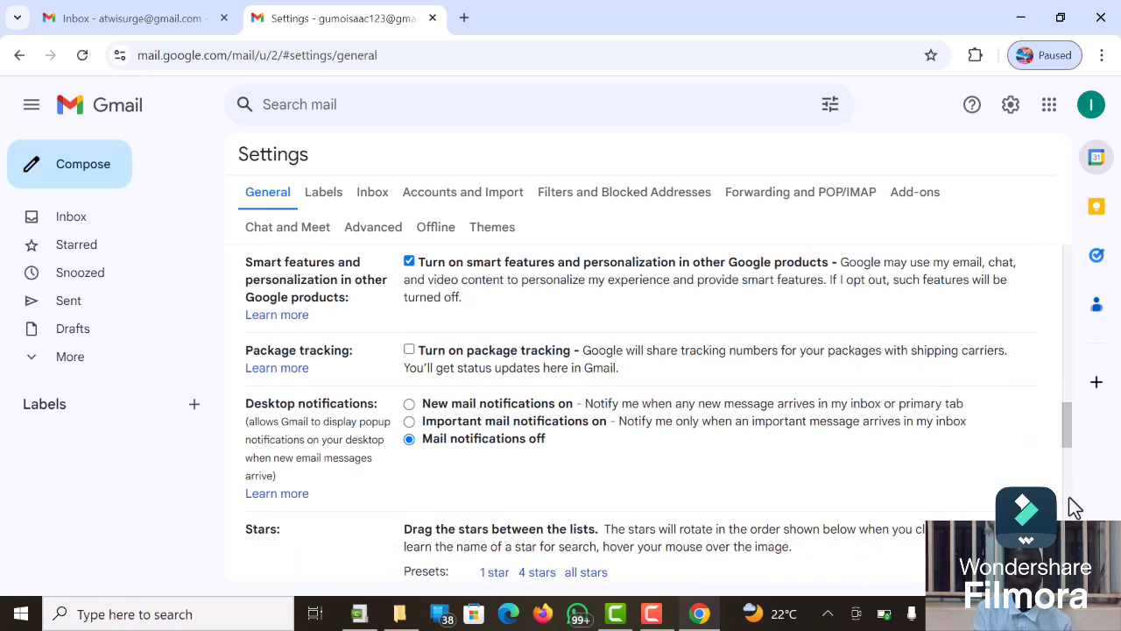
left_click(1068, 498)
left_click(1068, 507)
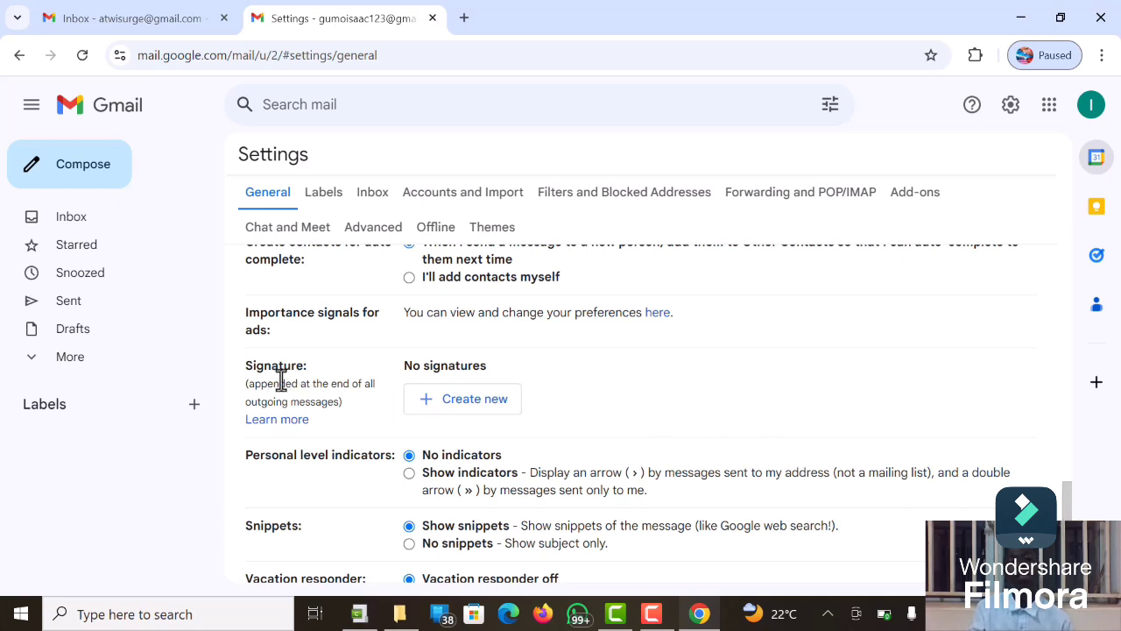
left_click(467, 401)
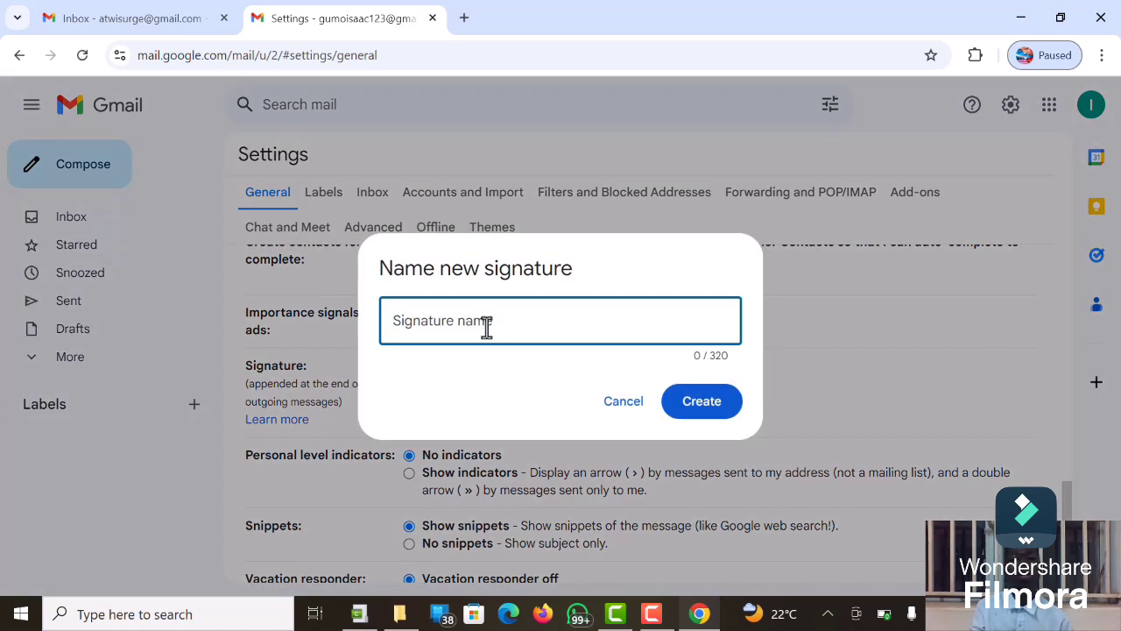
Step: Create a signature named 'gumo' and open its font dropdown
type("gumo")
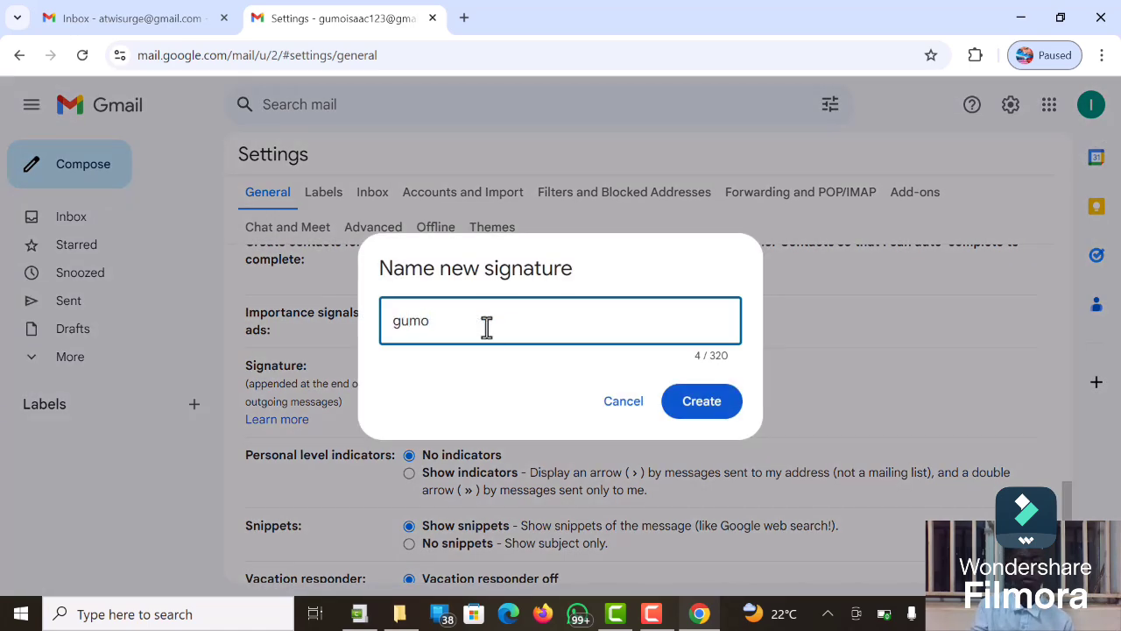
left_click(675, 410)
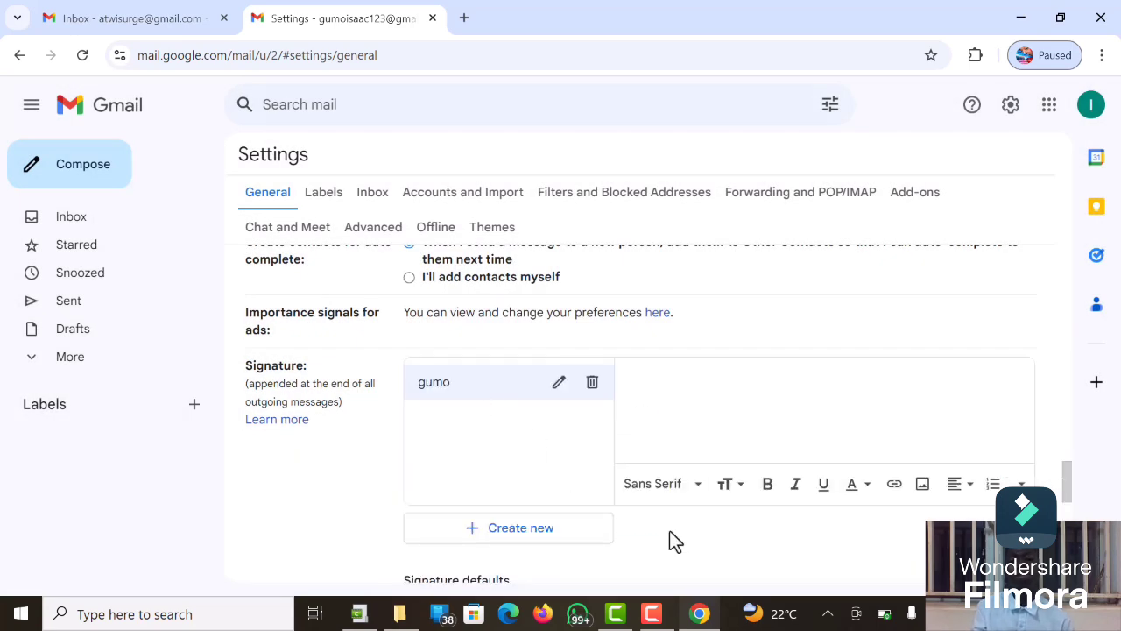
left_click(700, 486)
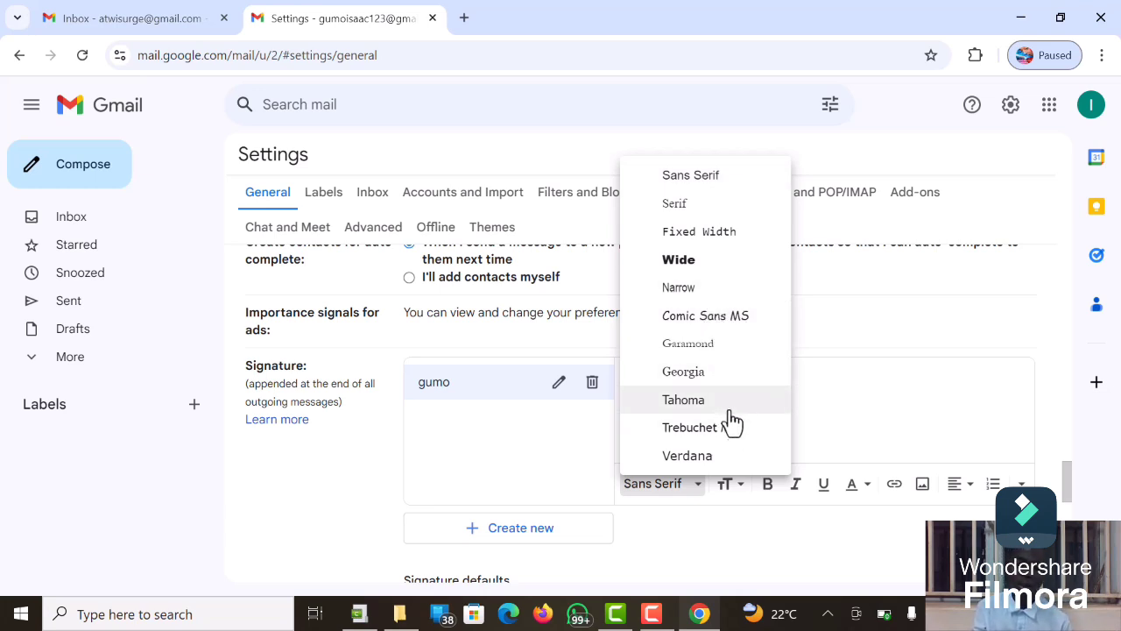
Step: Keep Sans Serif for the gumo signature, turn italic on, and toggle underline on then off
left_click(820, 379)
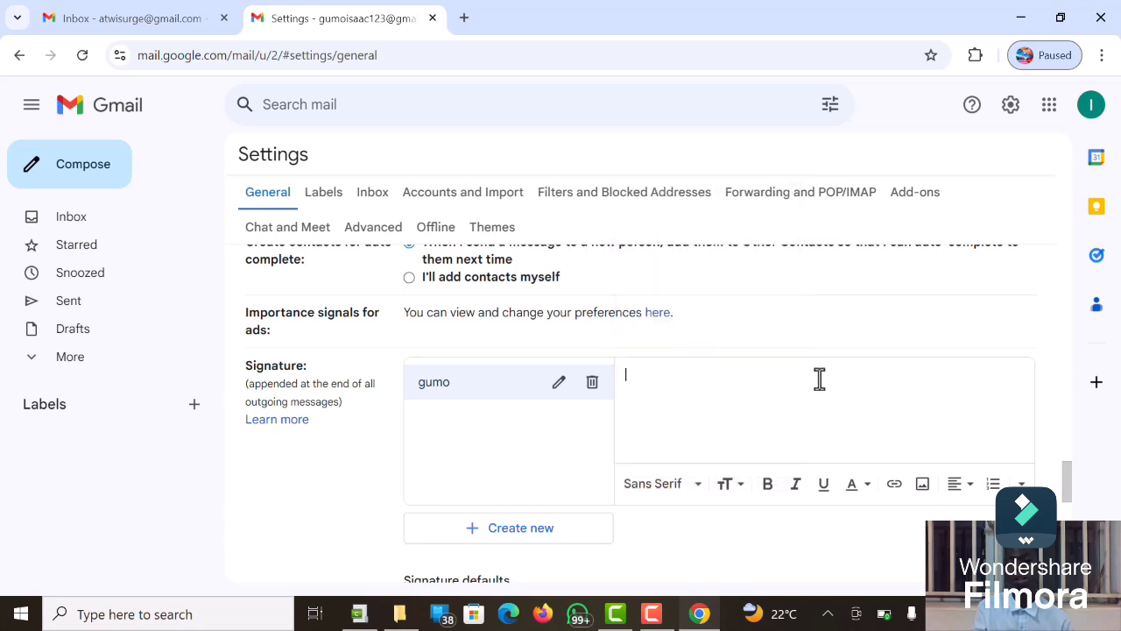
left_click(796, 484)
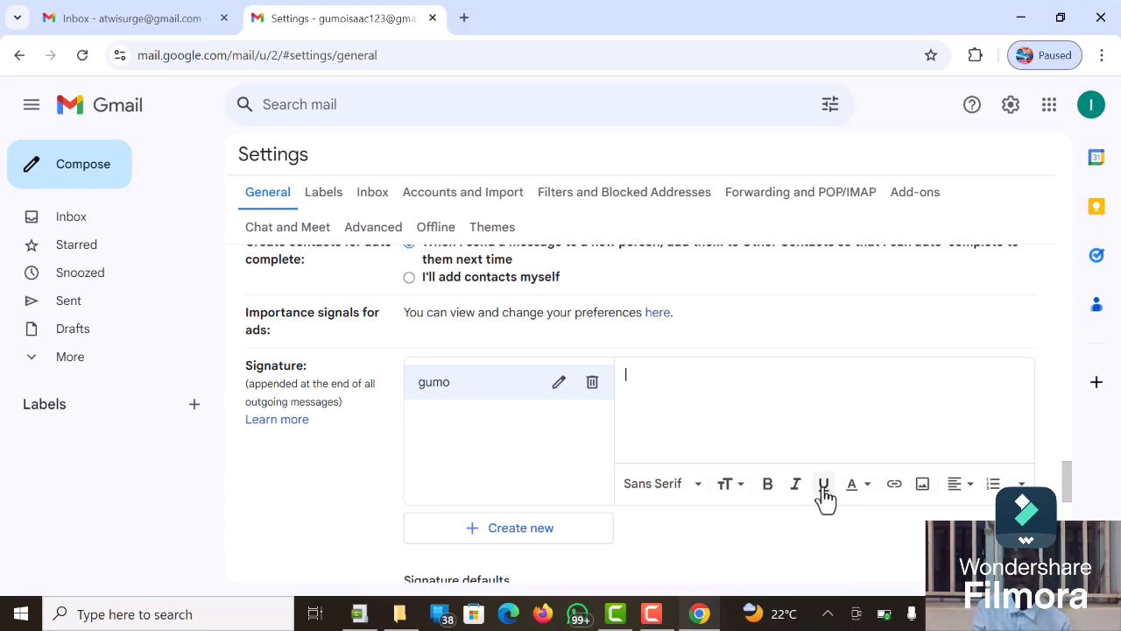
left_click(821, 496)
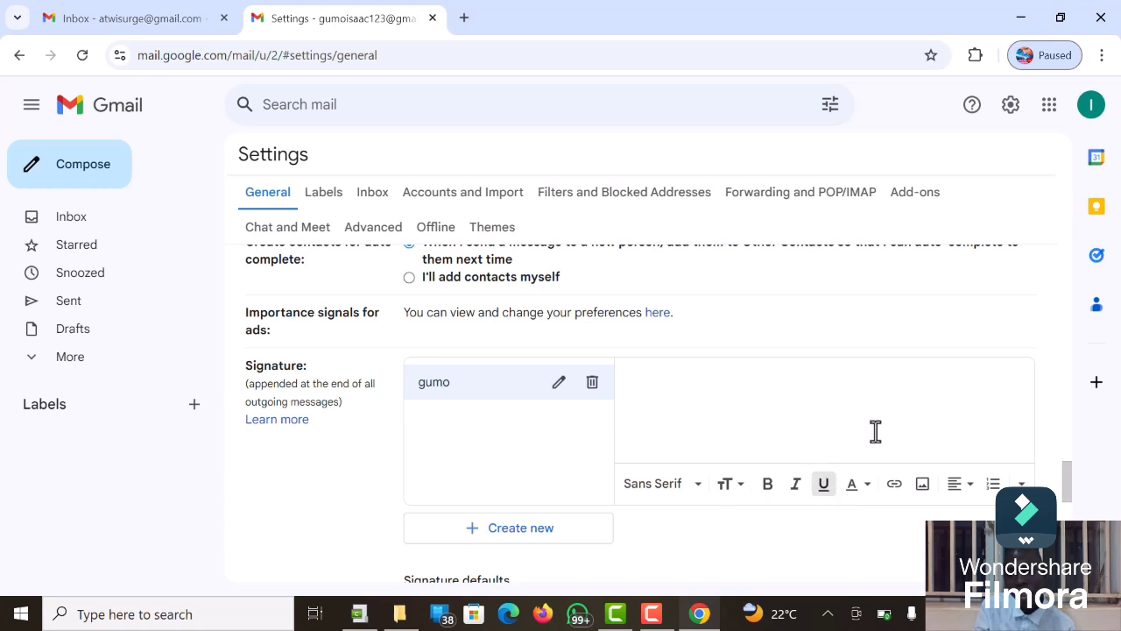
left_click(823, 484)
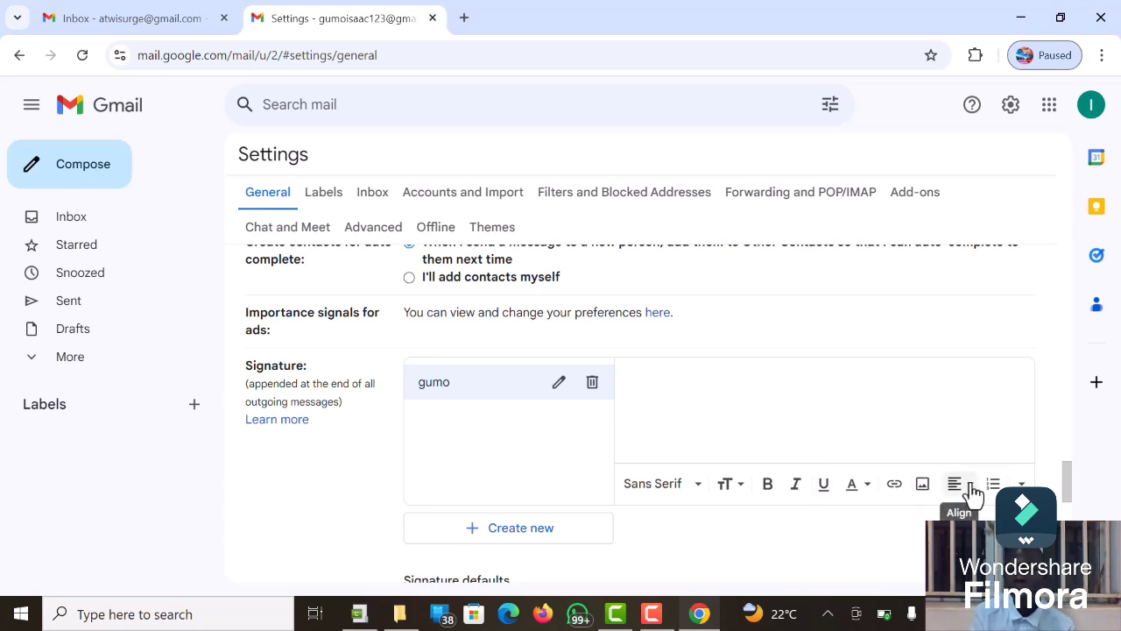
Step: Look through the alignment and extra formatting menus, then go to Sent, triggering the discard prompt
left_click(970, 489)
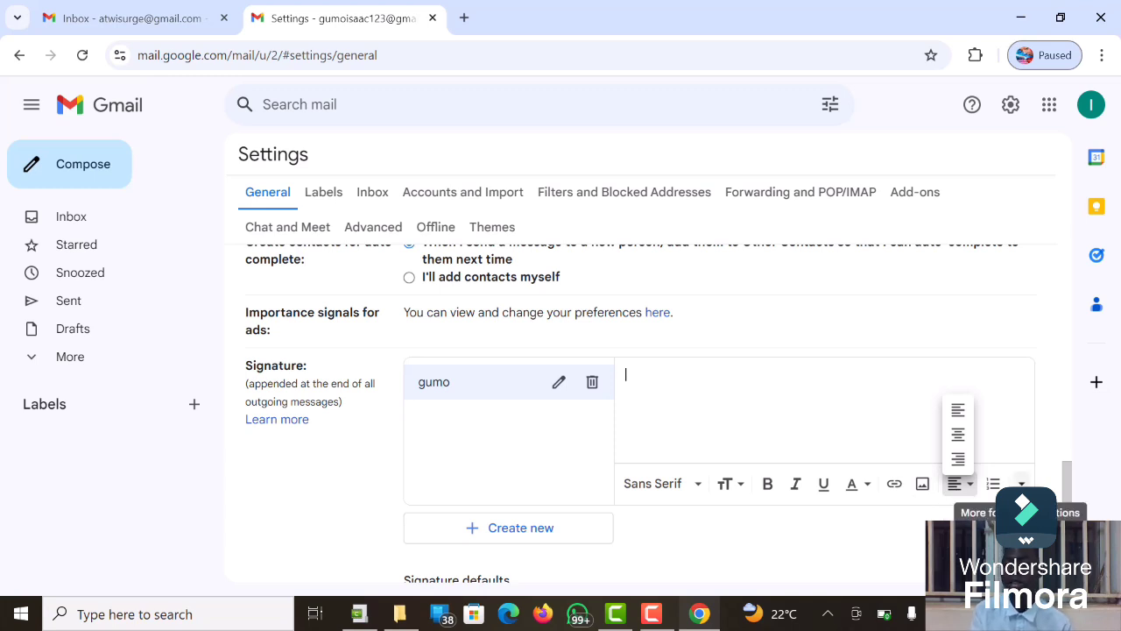
left_click(1021, 483)
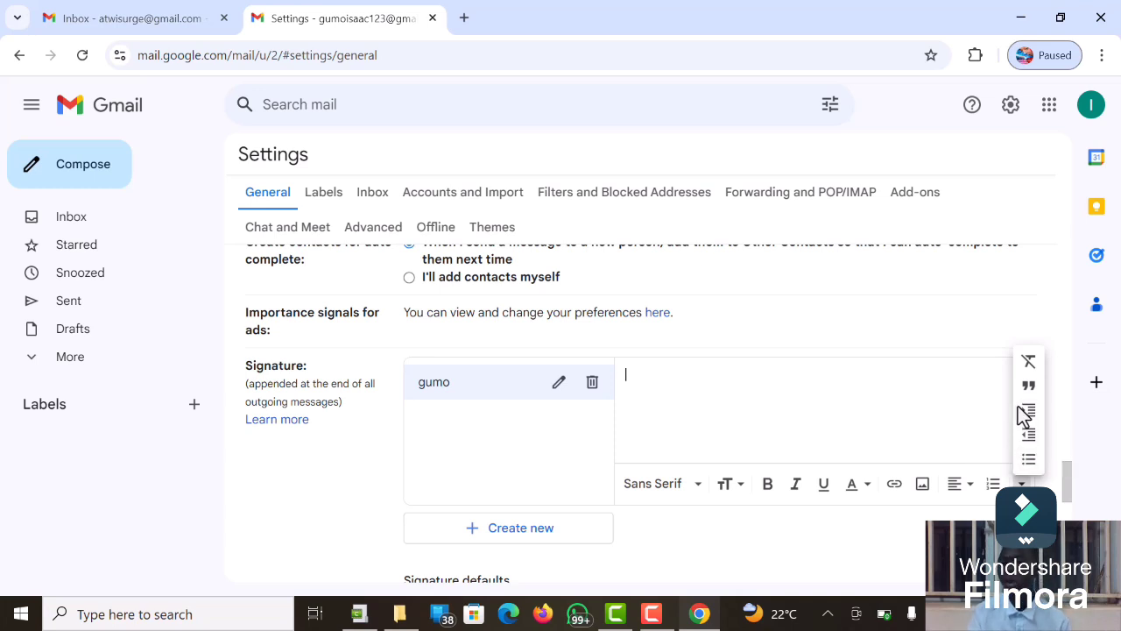
left_click(972, 418)
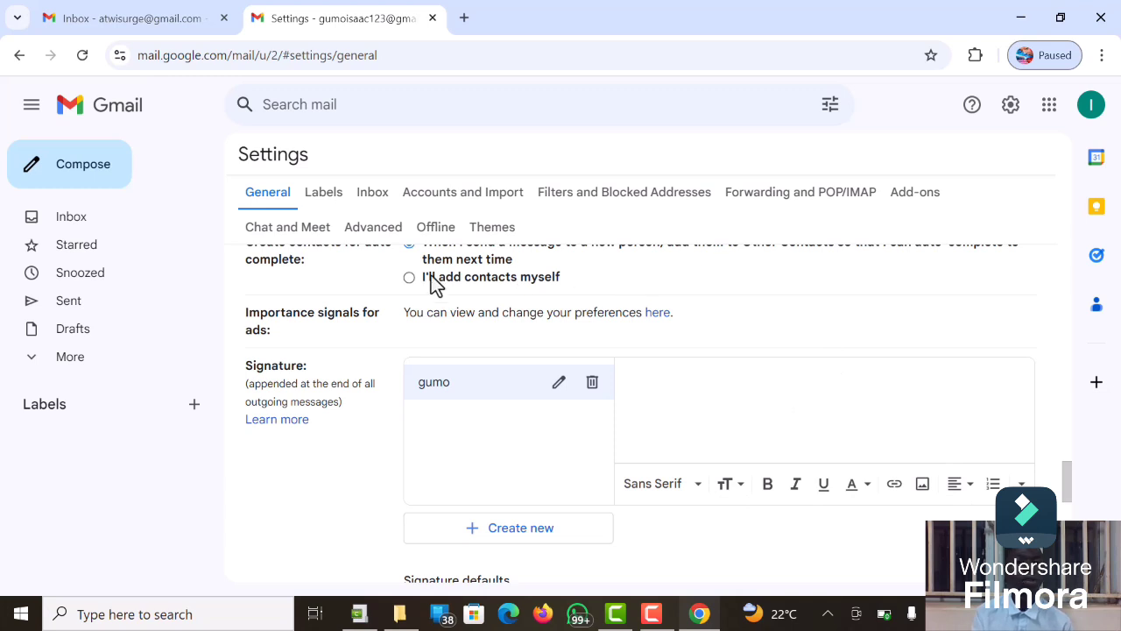
left_click(176, 312)
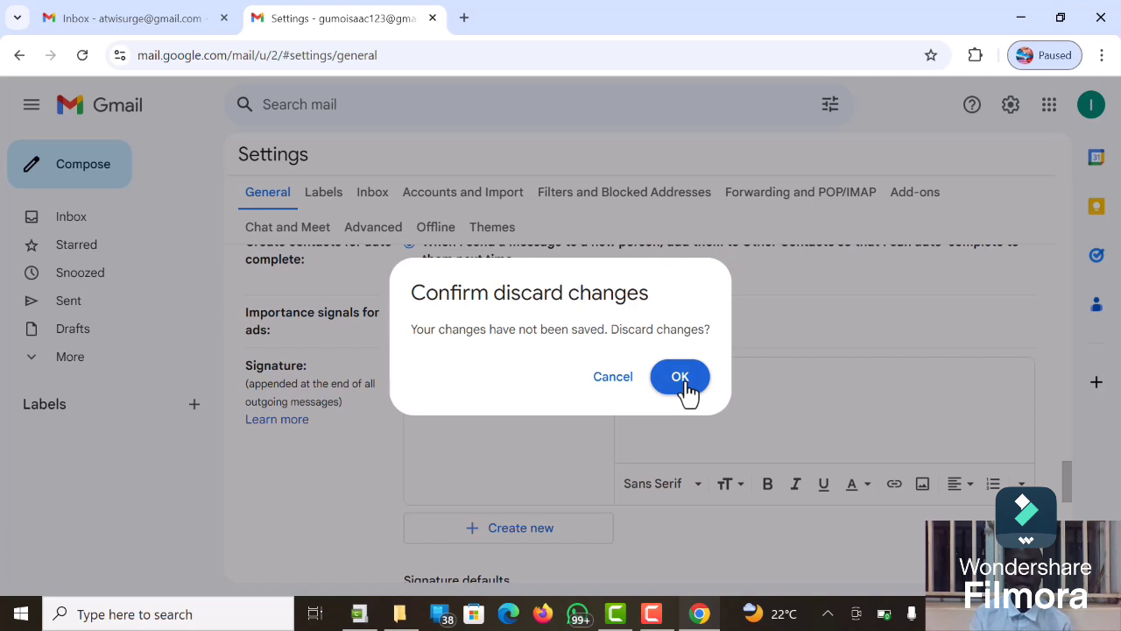
Step: Cancel the discard prompt once, then head to Sent again and confirm discarding the unsaved changes
left_click(614, 378)
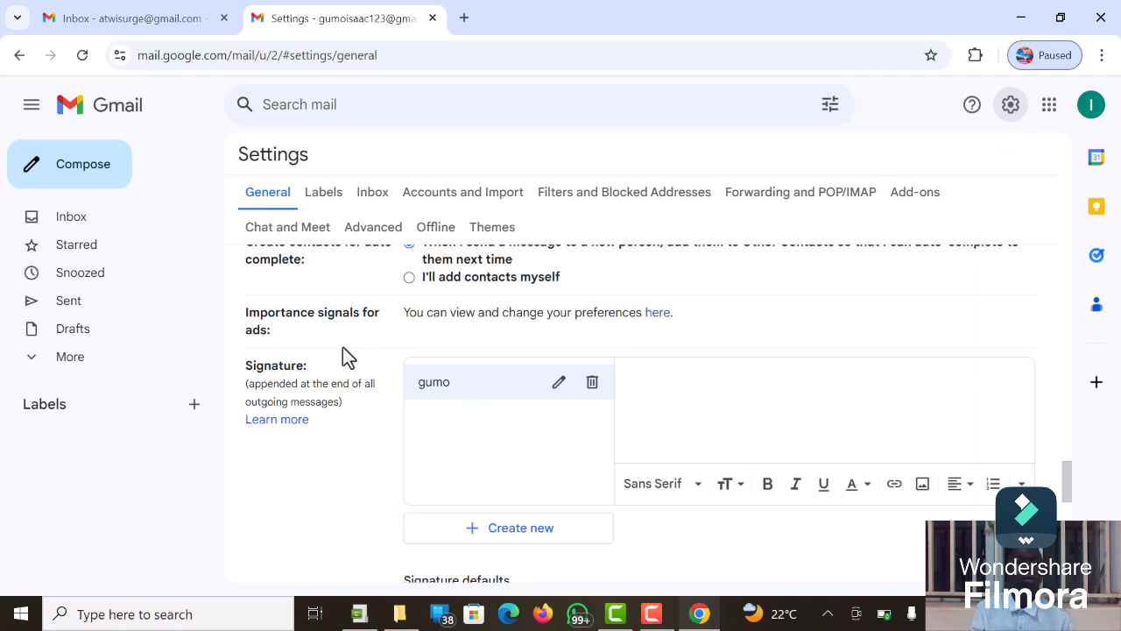
left_click(185, 299)
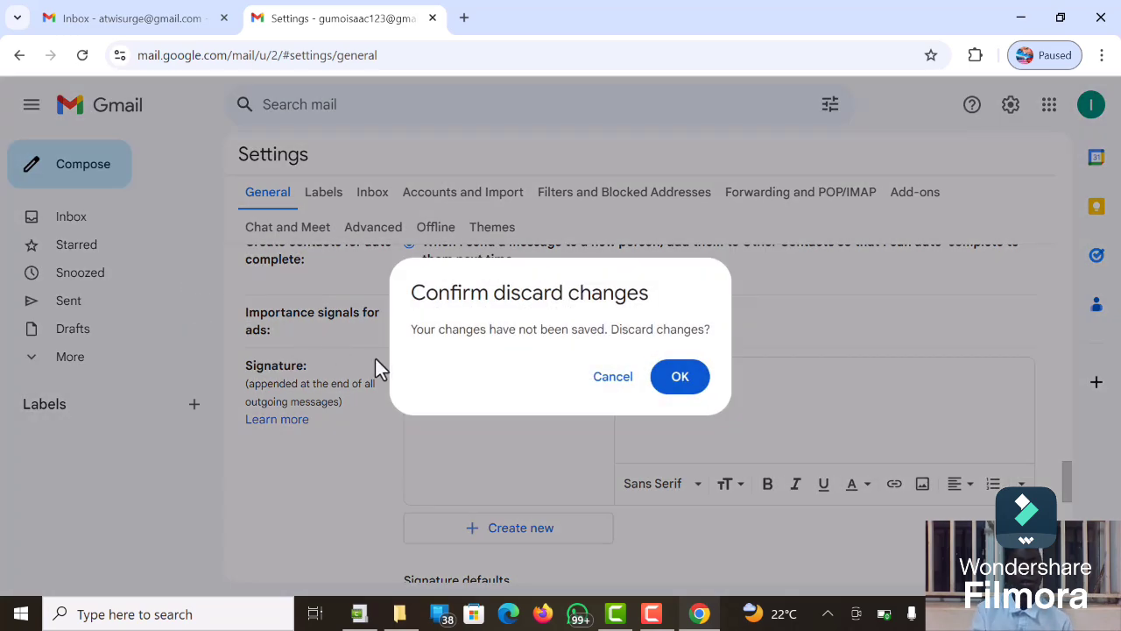
left_click(673, 382)
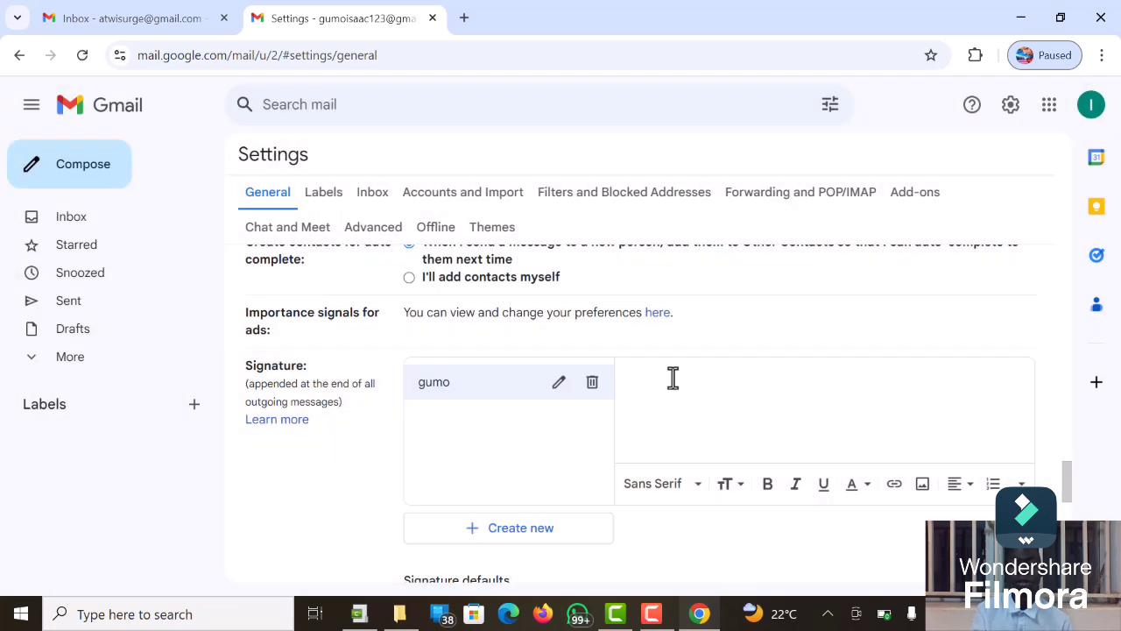